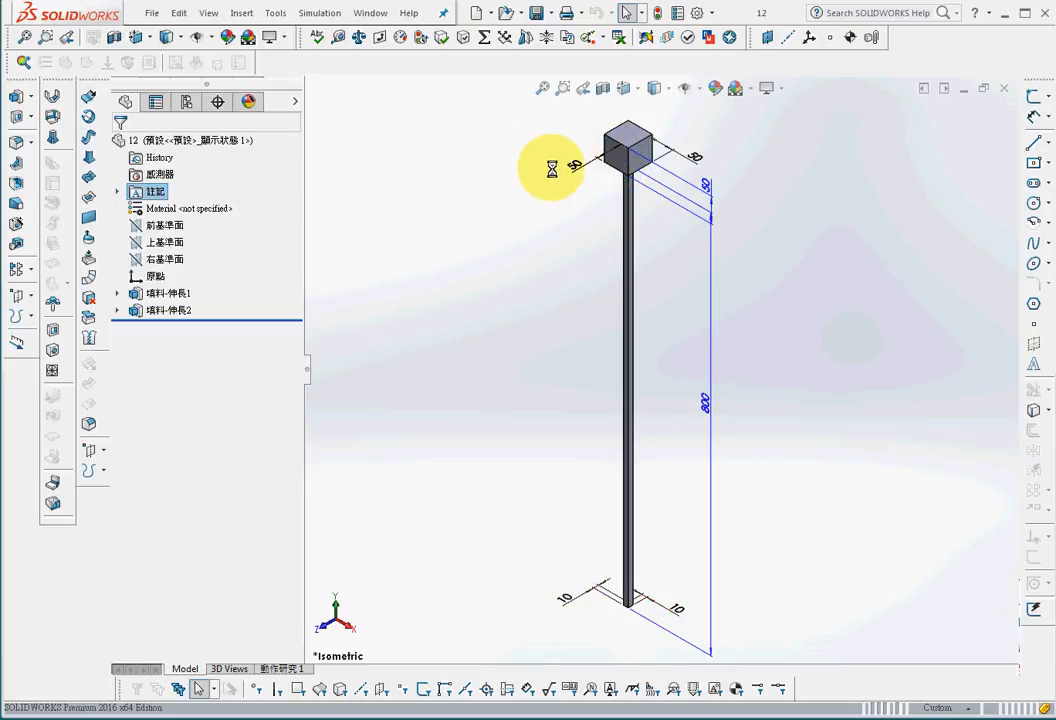
Step: Hide the dimension annotations shown on the model
{"action": "right_click", "coordinate": [148, 192]}
{"action": "left_click", "coordinate": [218, 249]}
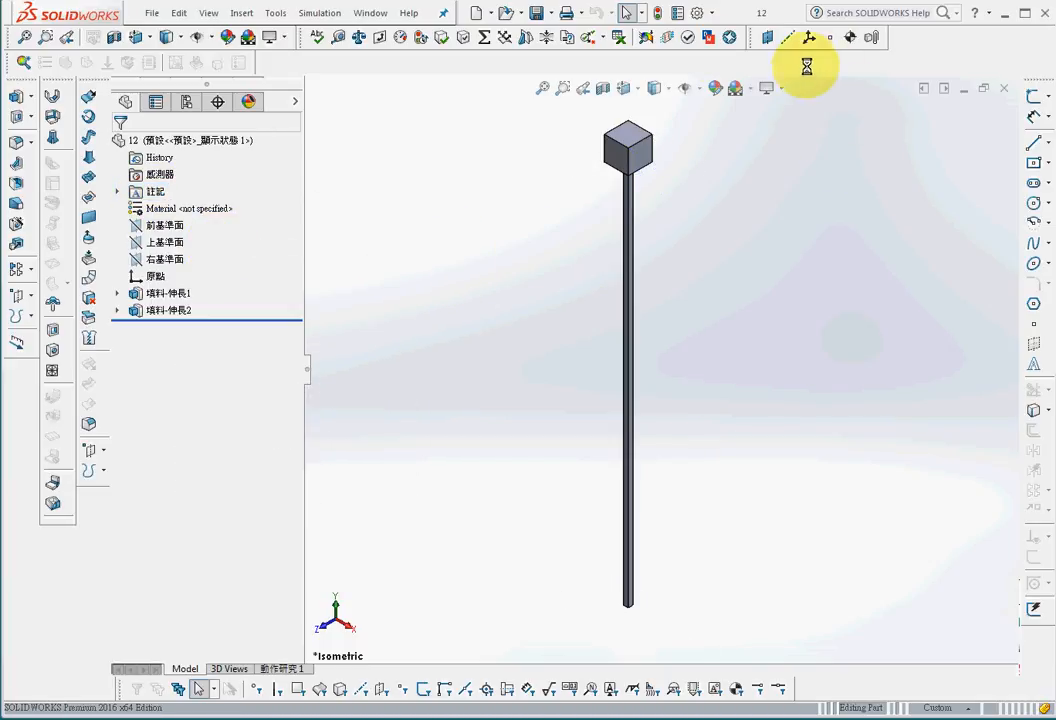
Step: Open the Add-Ins list to check that SOLIDWORKS Simulation is active, then close it without changes
{"action": "left_click", "coordinate": [711, 13]}
{"action": "left_click", "coordinate": [738, 69]}
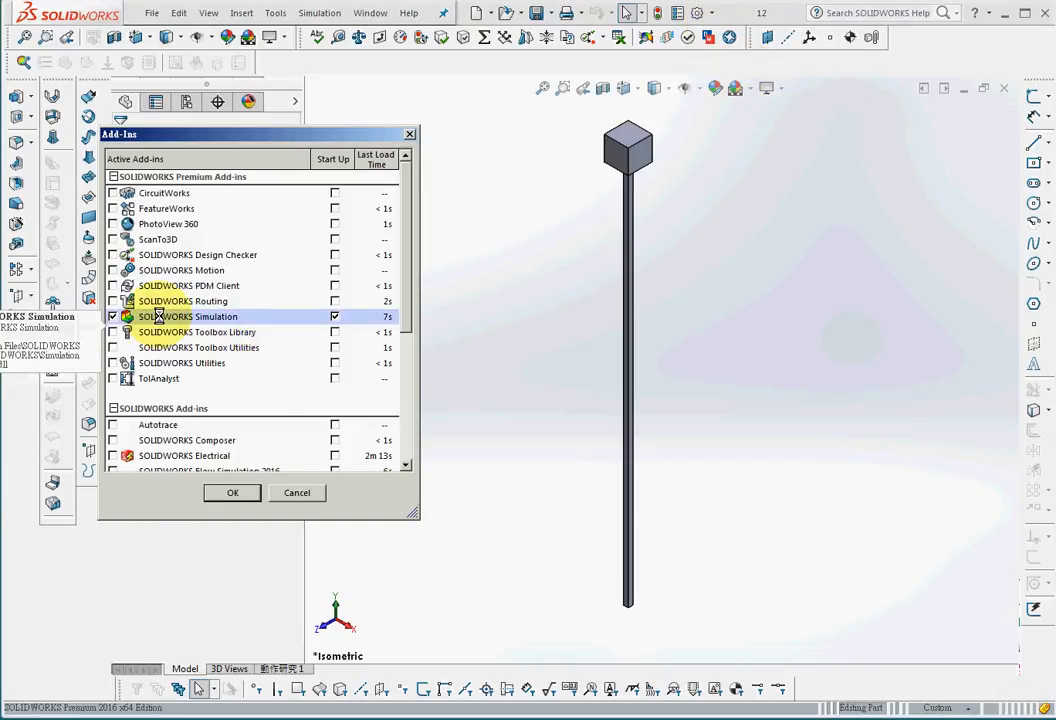
{"action": "left_click", "coordinate": [296, 492]}
Step: Show the Simulation toolbar and create a new Linear Dynamic study
{"action": "right_click", "coordinate": [444, 65]}
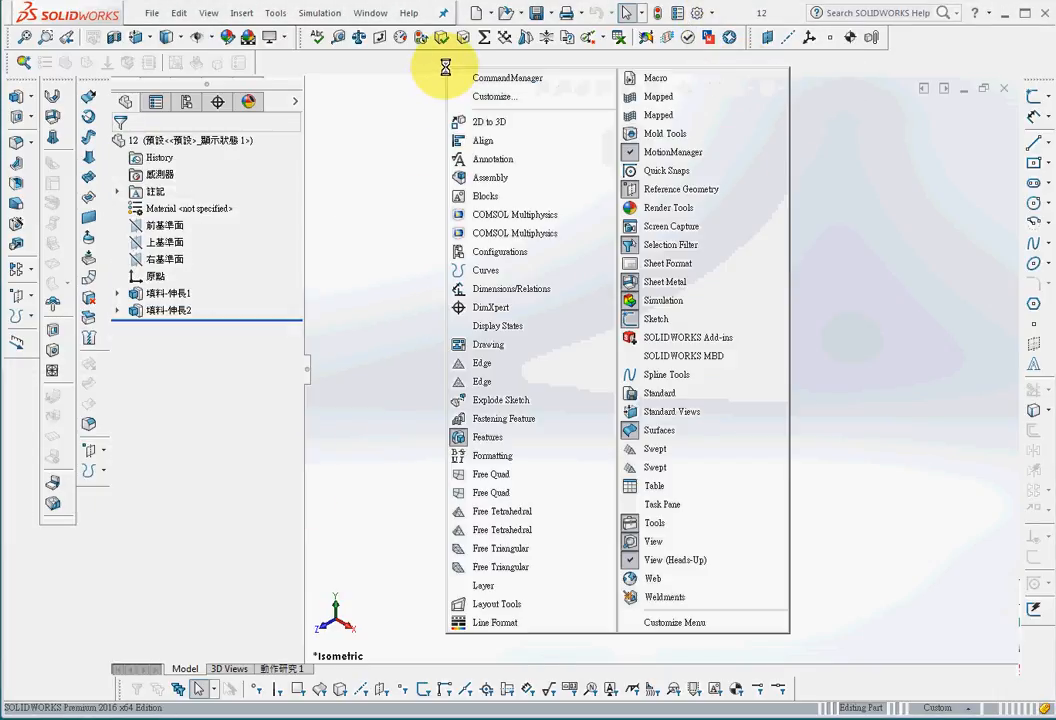
{"action": "left_click", "coordinate": [645, 300]}
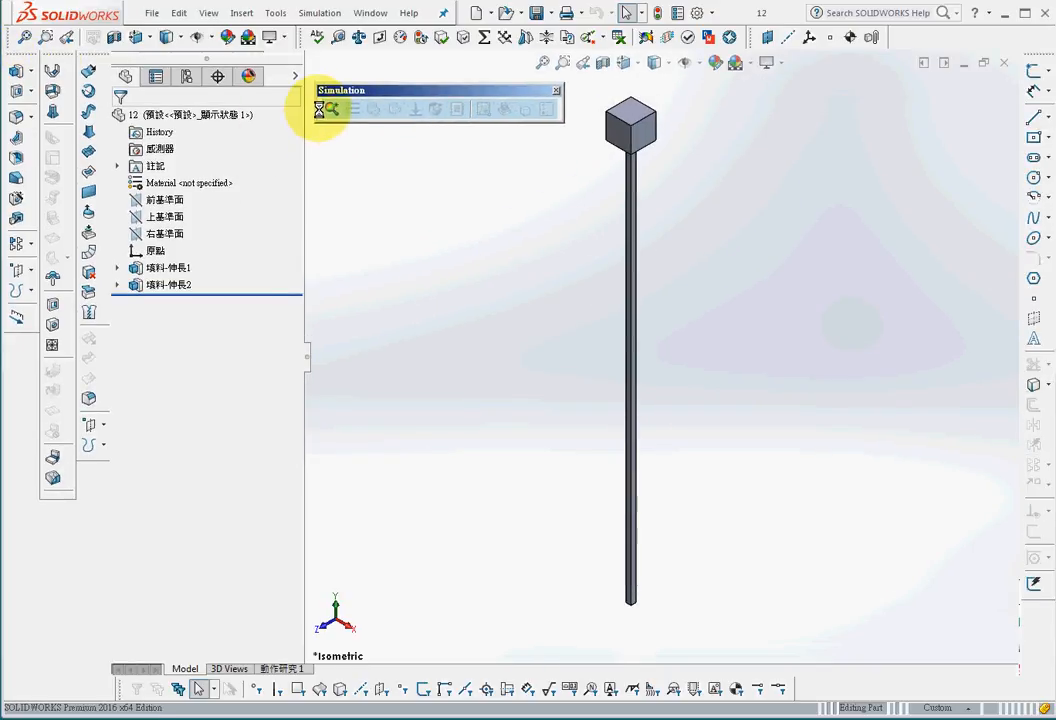
{"action": "left_click", "coordinate": [330, 110]}
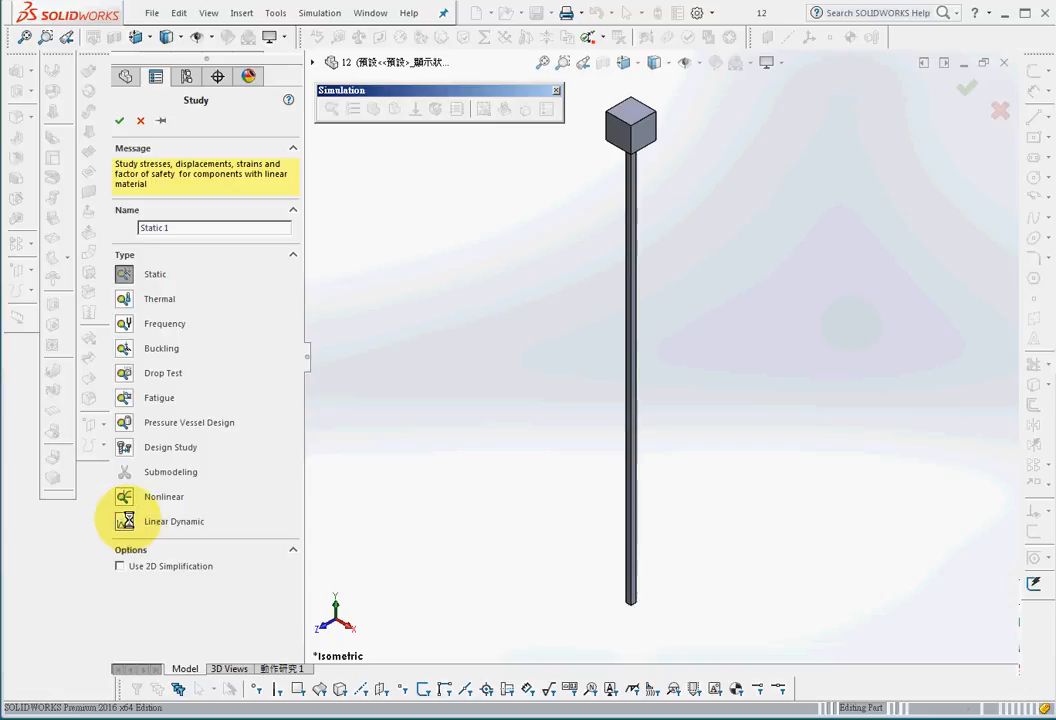
{"action": "left_click", "coordinate": [124, 521]}
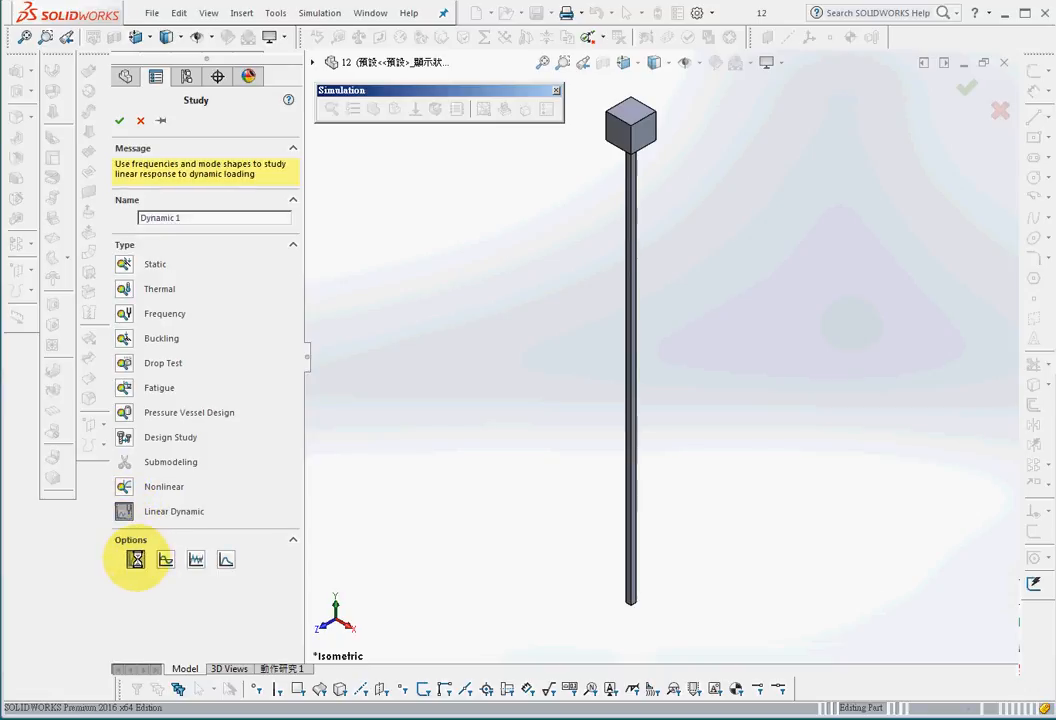
{"action": "left_click", "coordinate": [119, 121]}
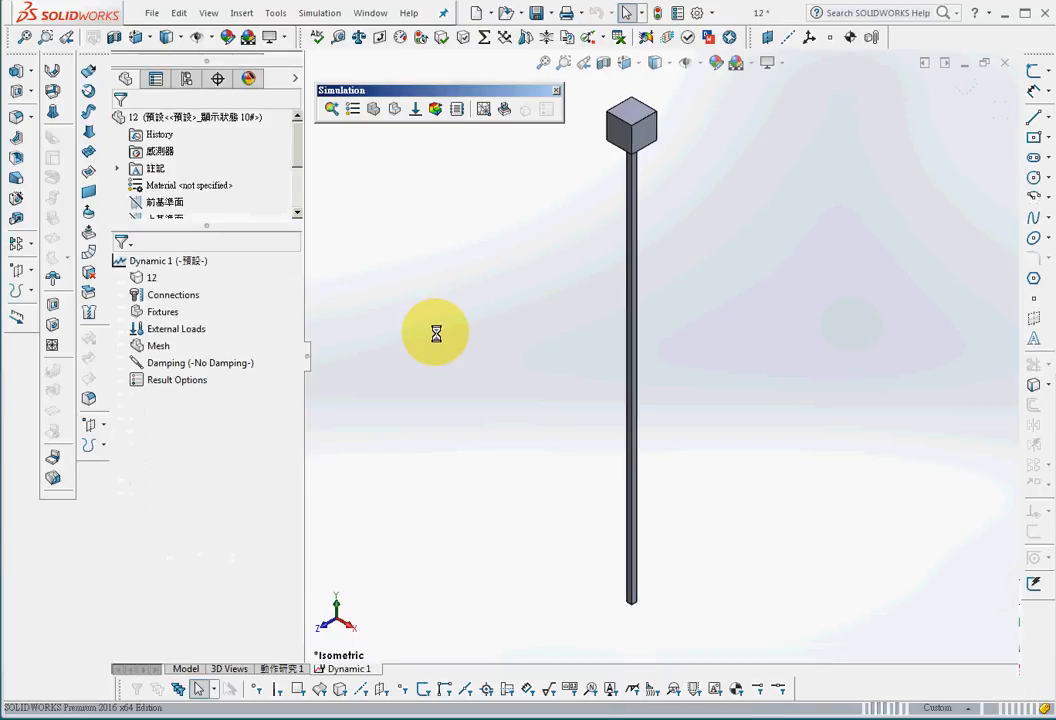
Step: Copy the Steel category from SOLIDWORKS Materials and paste it into the 自訂材質 custom material library
{"action": "left_click", "coordinate": [352, 111]}
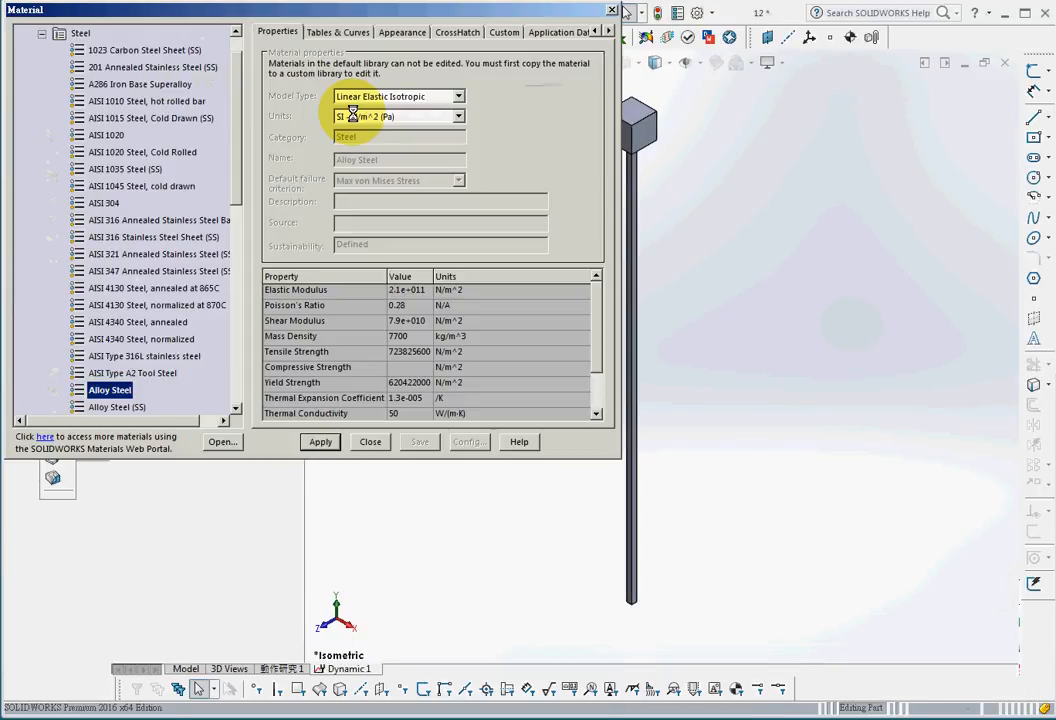
{"action": "left_click", "coordinate": [41, 34]}
{"action": "right_click", "coordinate": [82, 68]}
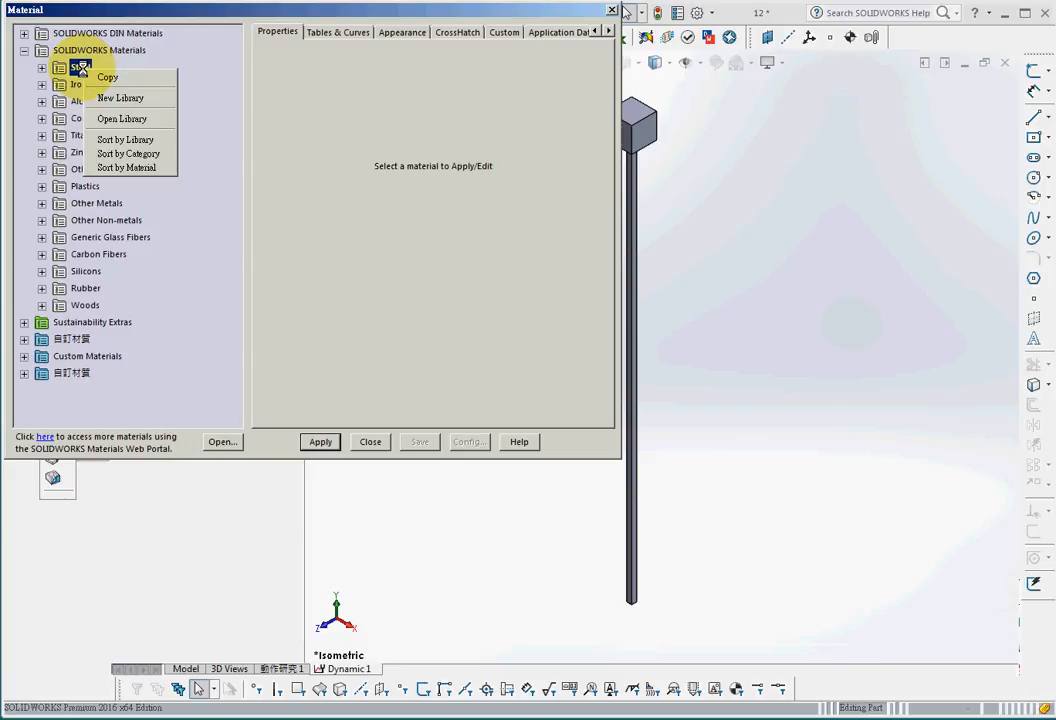
{"action": "left_click", "coordinate": [127, 80]}
{"action": "right_click", "coordinate": [62, 374]}
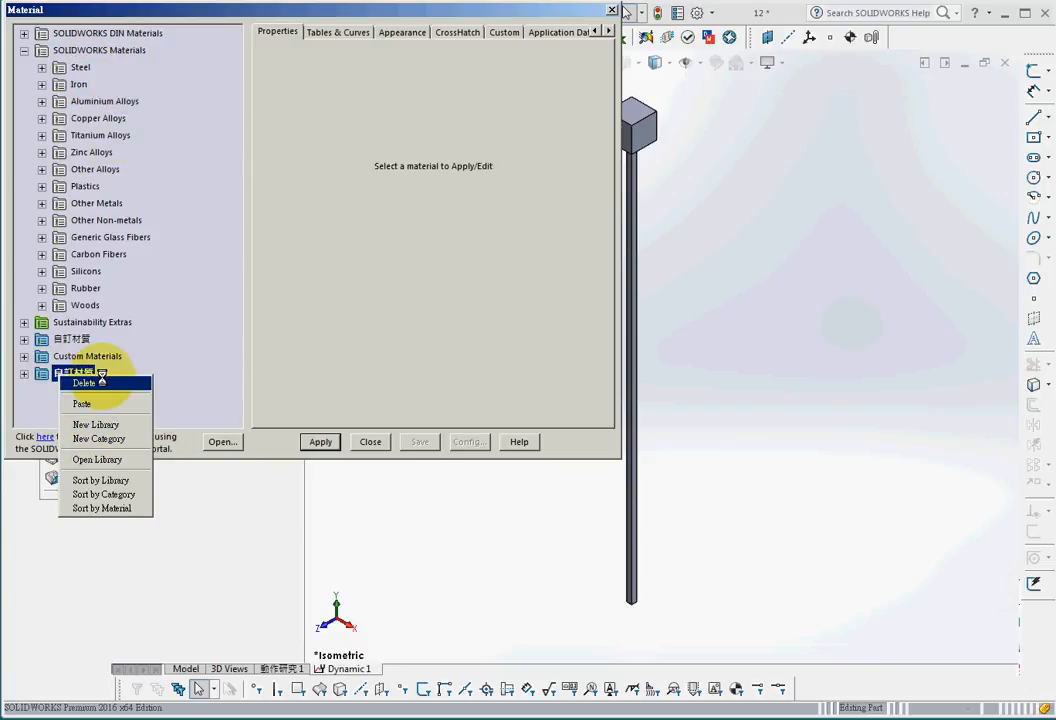
{"action": "left_click", "coordinate": [81, 403]}
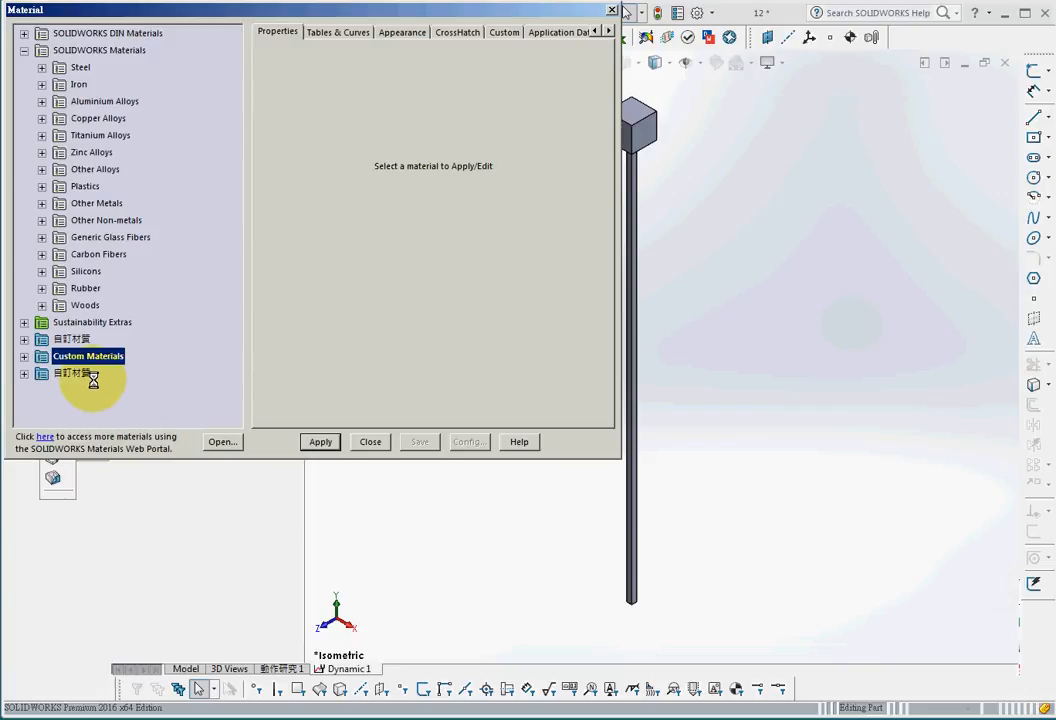
Step: Apply the copied AISI 1020-000 steel, with a material damping ratio of 0.05, to the part
{"action": "left_click", "coordinate": [24, 374]}
{"action": "left_click", "coordinate": [41, 390]}
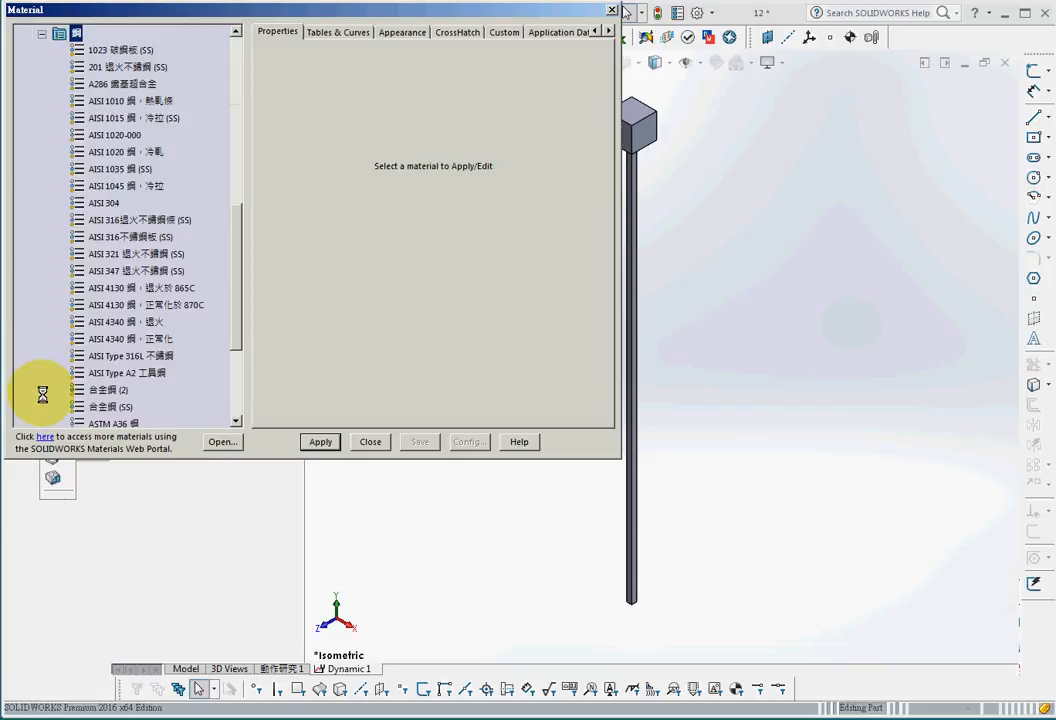
{"action": "left_click", "coordinate": [113, 136]}
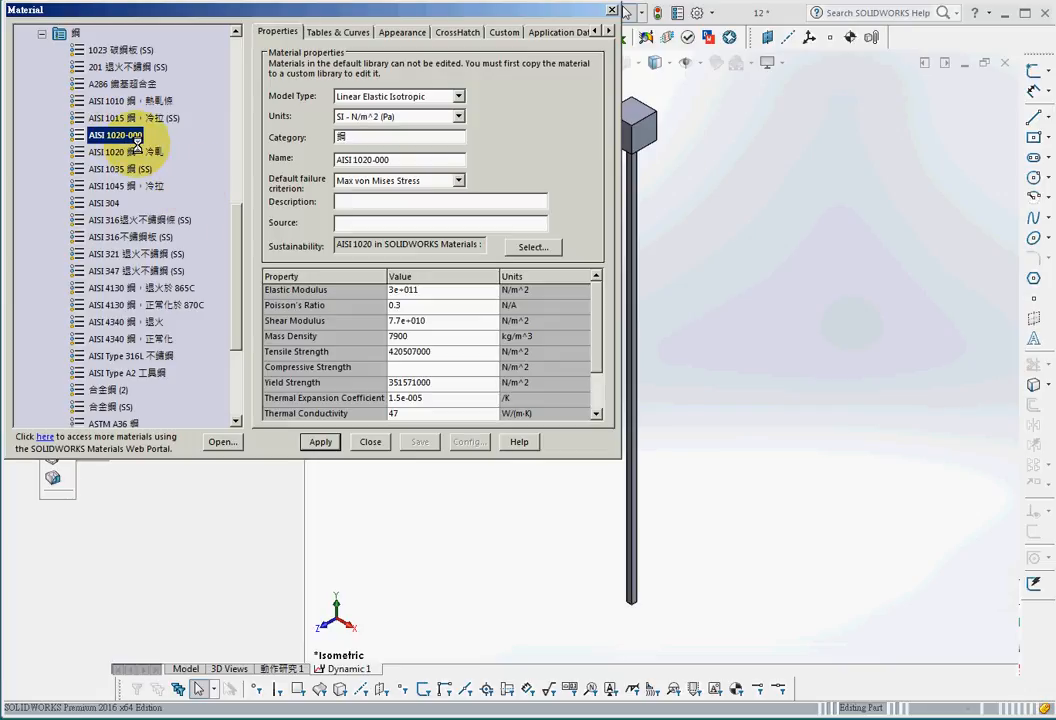
{"action": "left_click", "coordinate": [418, 289]}
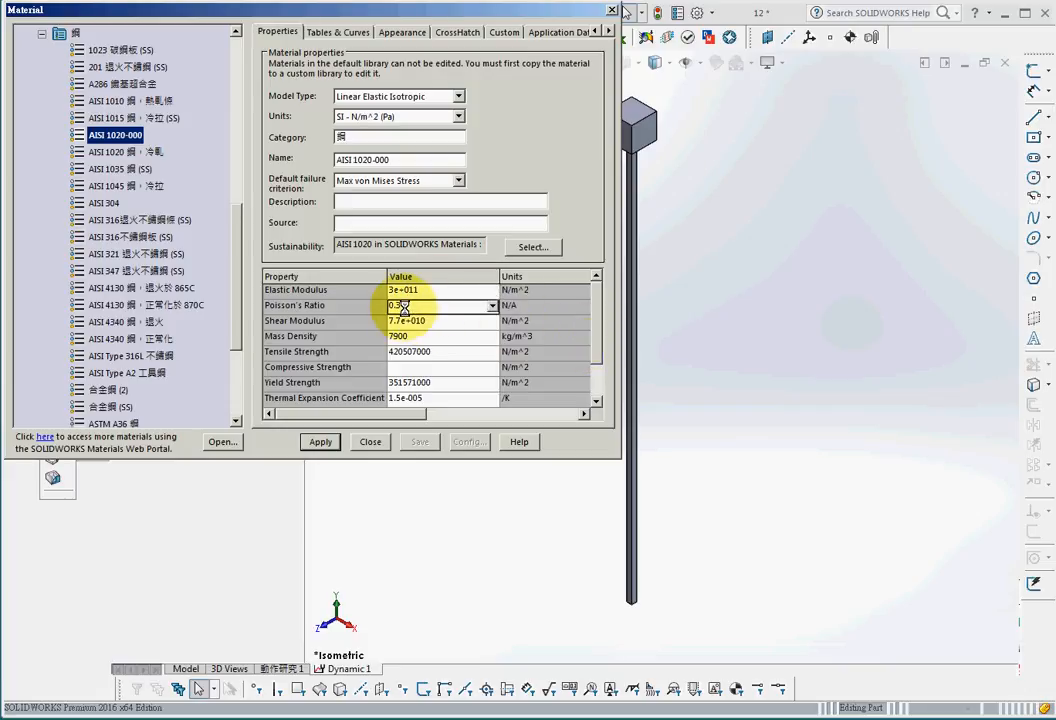
{"action": "scroll", "coordinate": [607, 398], "scroll_direction": "down", "scroll_amount": 1}
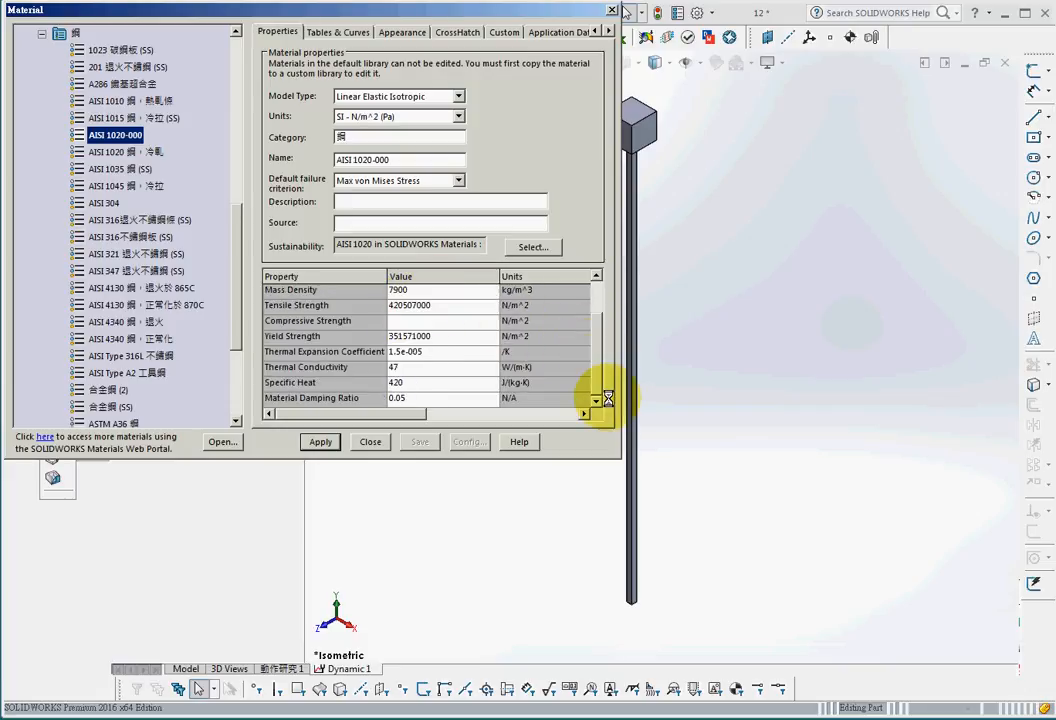
{"action": "left_click", "coordinate": [432, 399]}
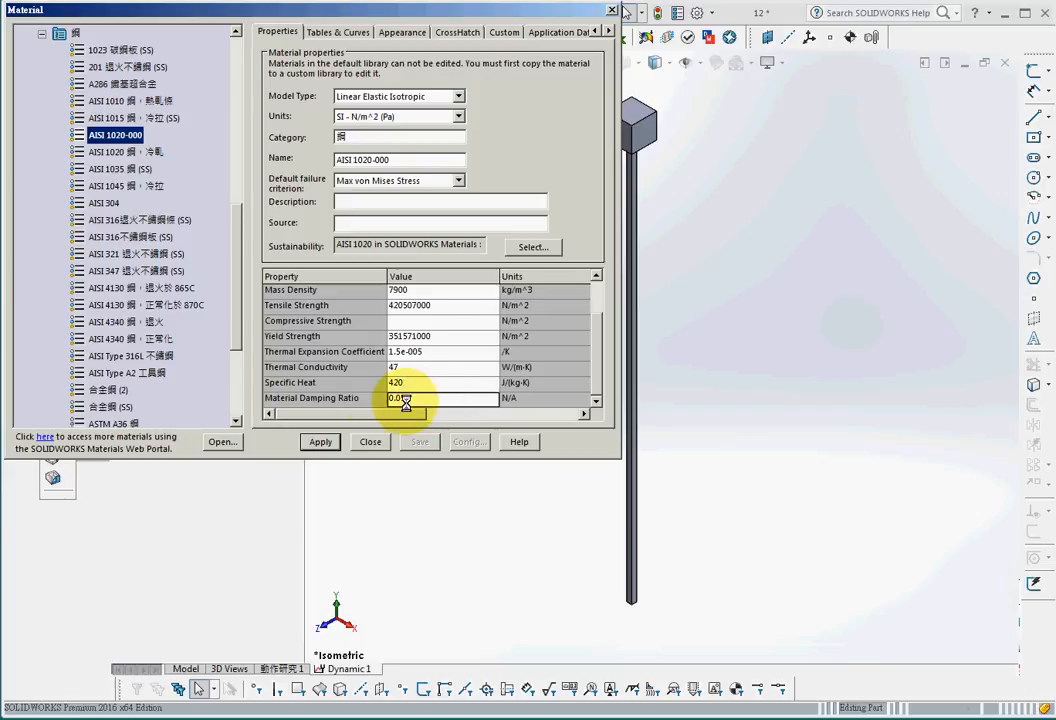
{"action": "left_click", "coordinate": [320, 441]}
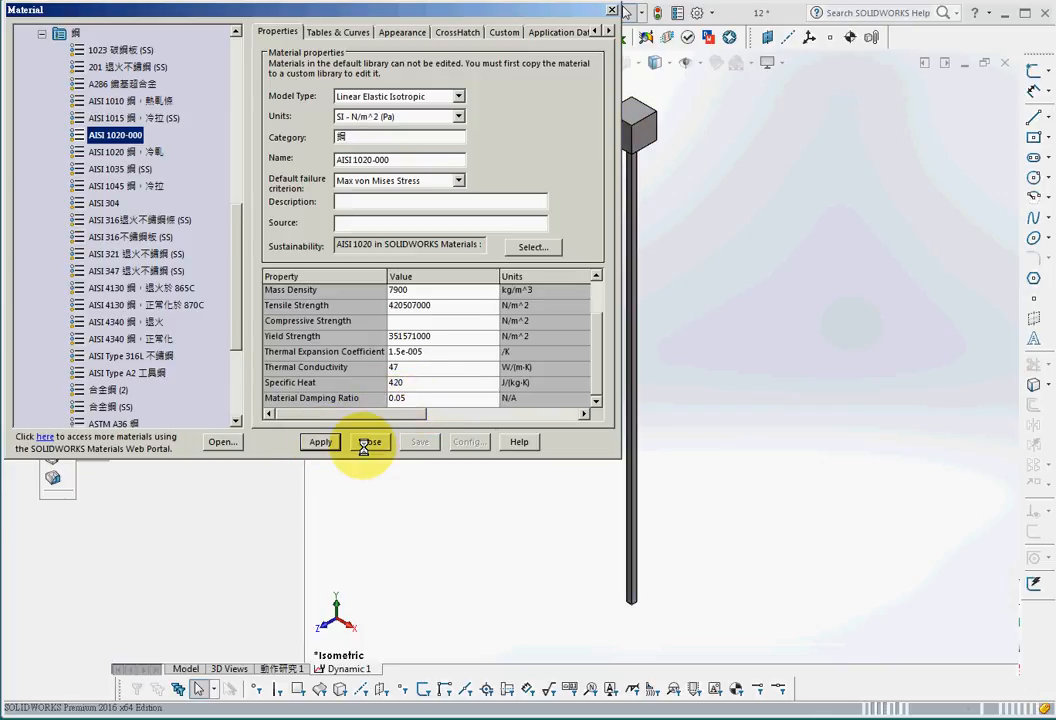
{"action": "left_click", "coordinate": [370, 441]}
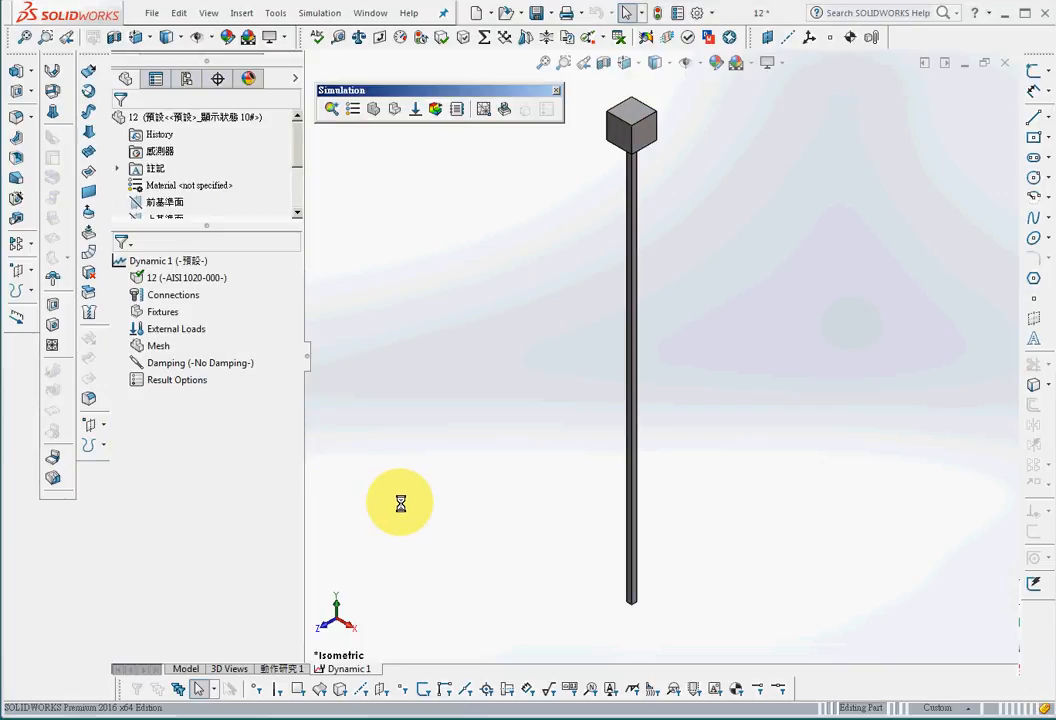
Step: Create a mesh of the part with default settings, then hide the mesh
{"action": "left_click", "coordinate": [374, 109]}
{"action": "left_click", "coordinate": [119, 123]}
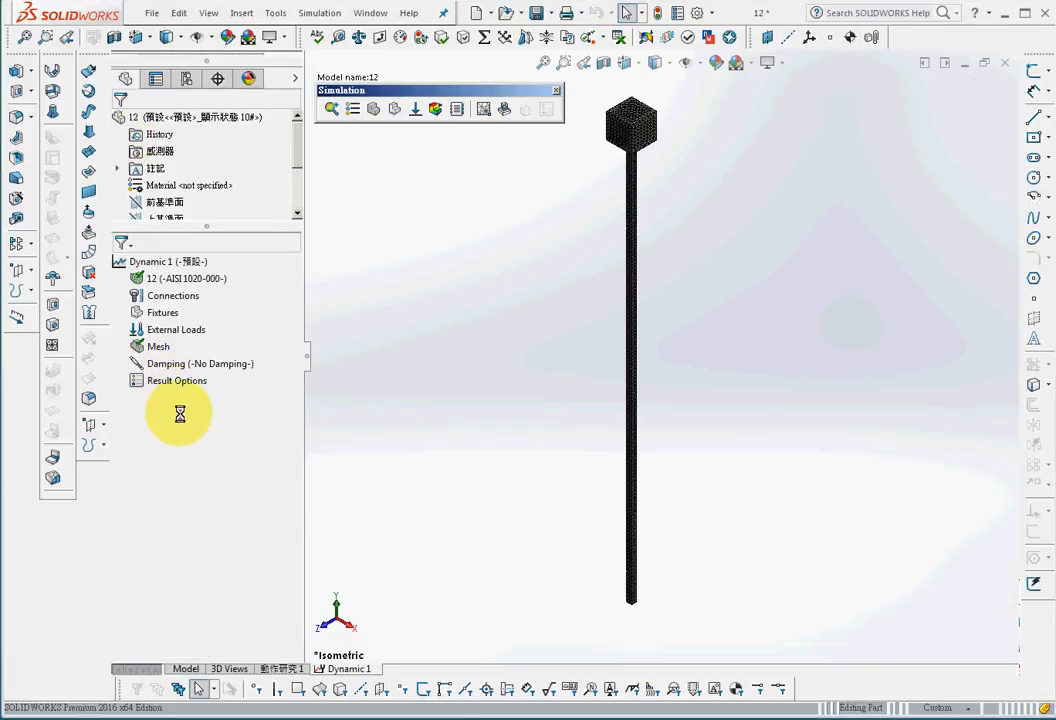
{"action": "right_click", "coordinate": [157, 347]}
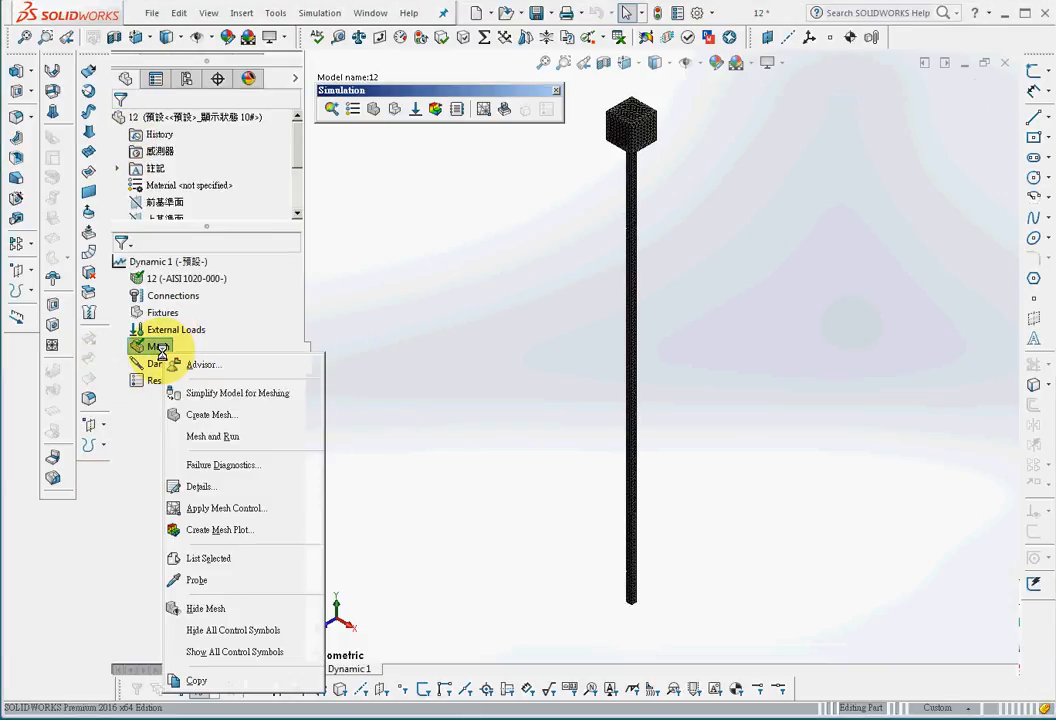
{"action": "left_click", "coordinate": [205, 608]}
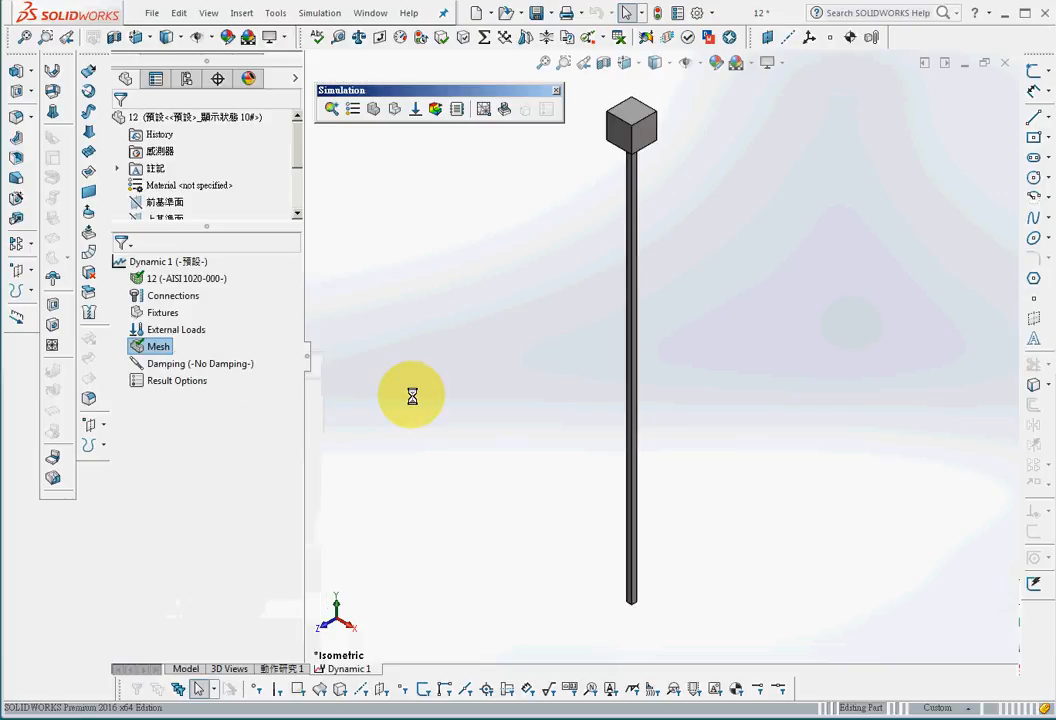
Step: Add a Fixed Geometry fixture on the bottom face of the rod
{"action": "left_click", "coordinate": [390, 110]}
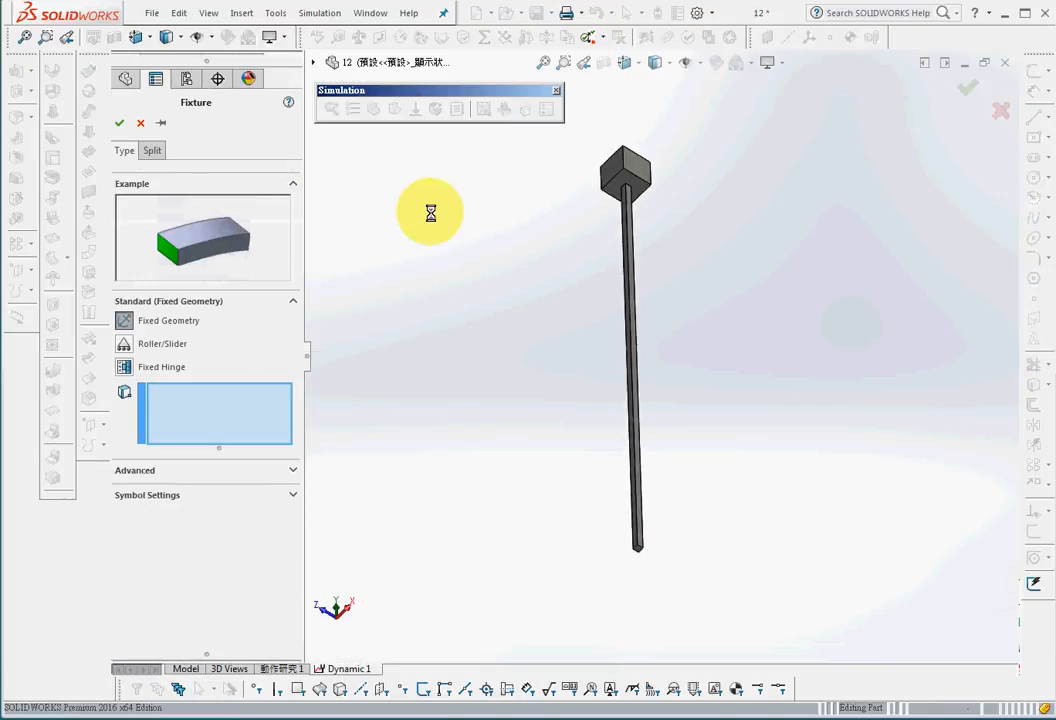
{"action": "left_click", "coordinate": [543, 62]}
{"action": "left_click", "coordinate": [654, 560]}
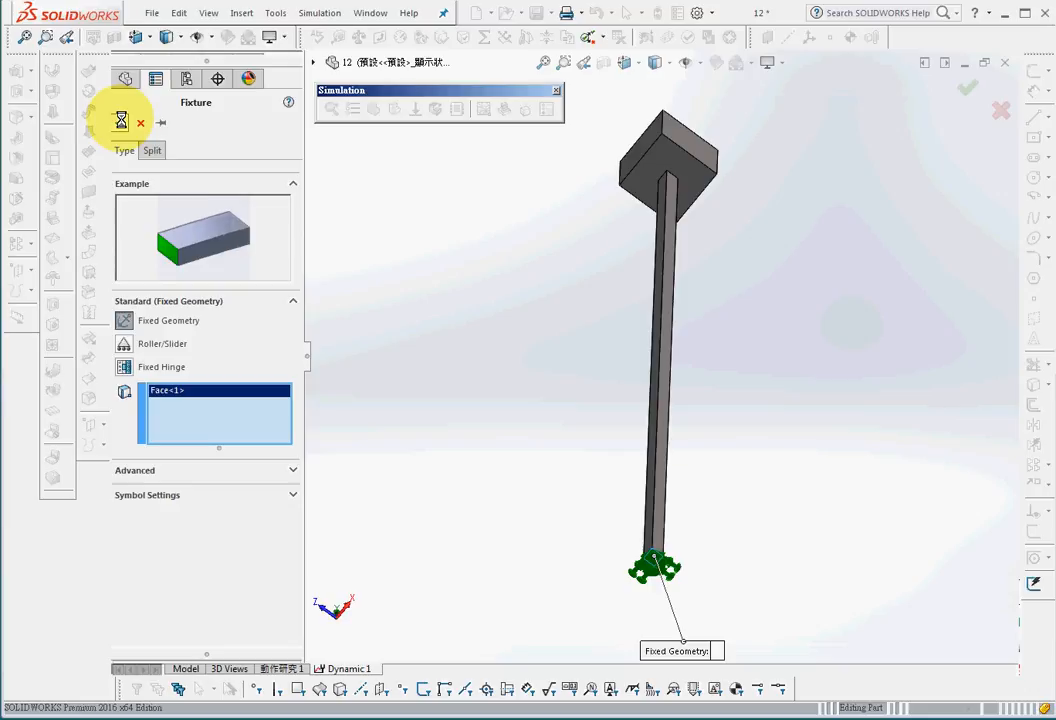
{"action": "left_click", "coordinate": [121, 121]}
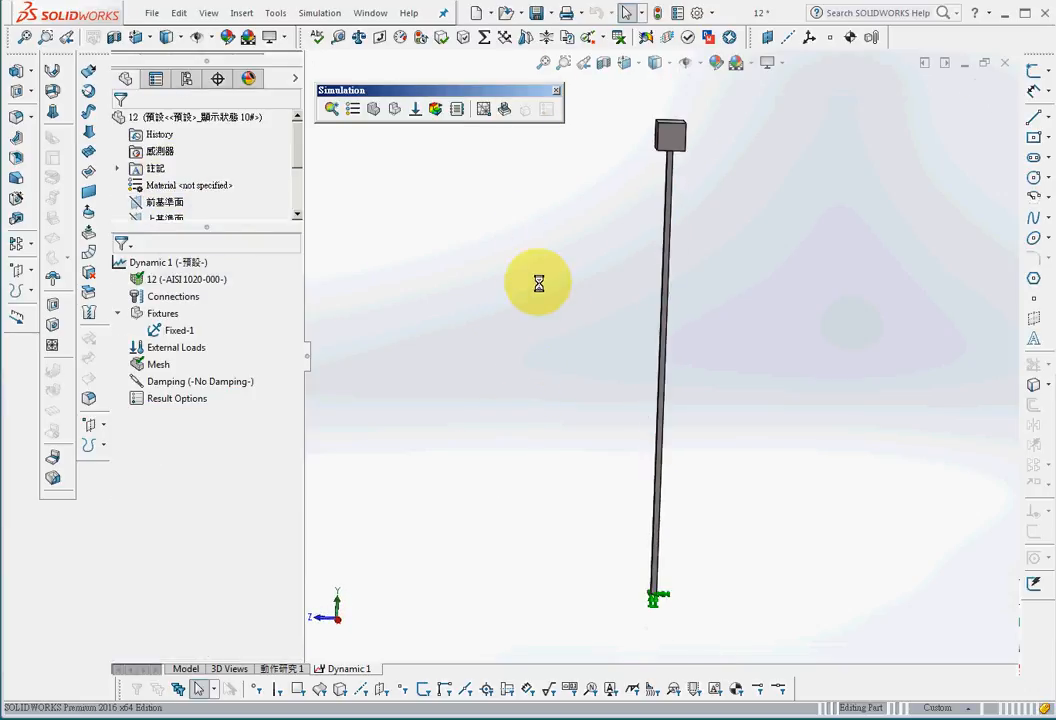
Step: Start a normal force on a side face of the top block and set its time variation to a curve
{"action": "left_click", "coordinate": [415, 108]}
{"action": "left_click", "coordinate": [668, 148]}
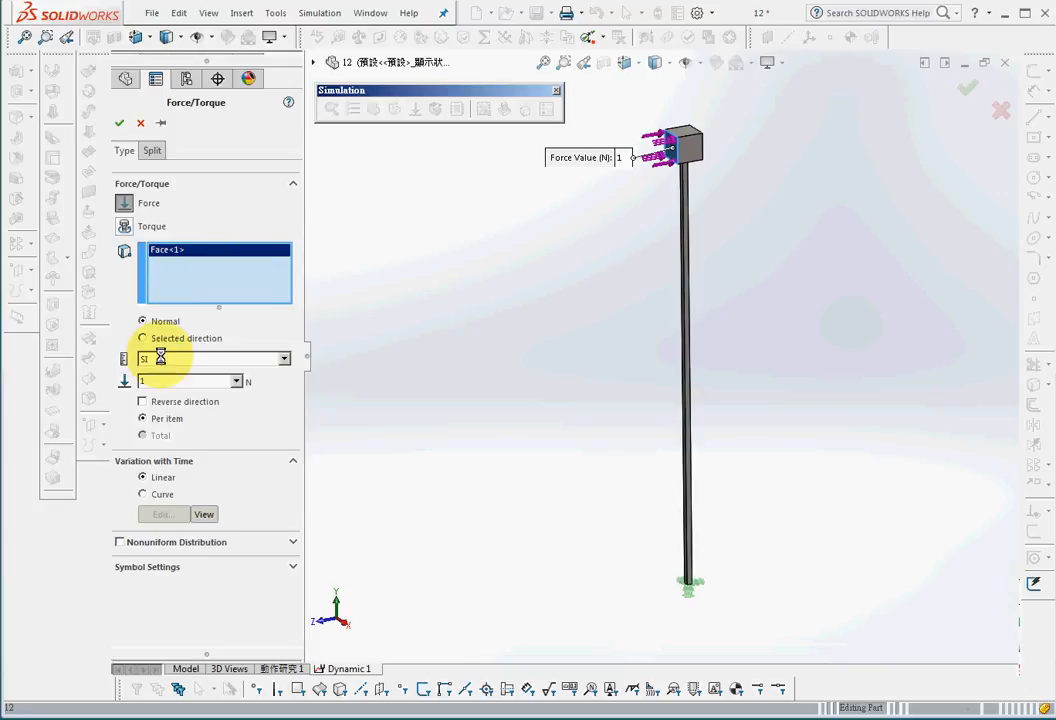
{"action": "left_click", "coordinate": [146, 494]}
{"action": "left_click", "coordinate": [160, 514]}
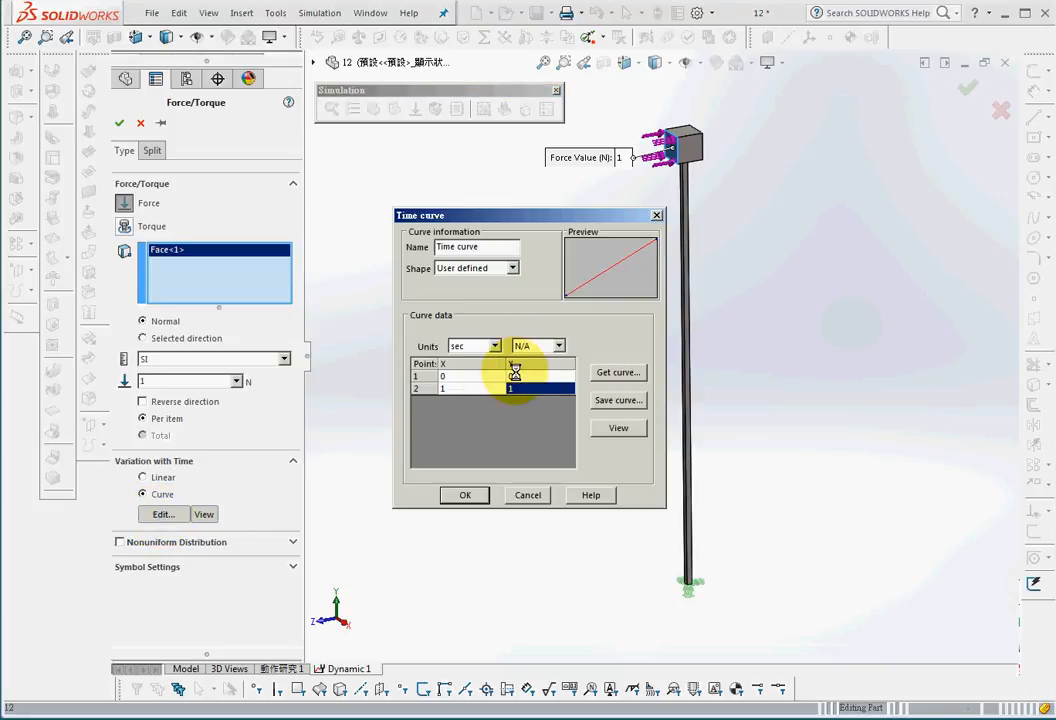
Step: Set the time curve's first point to Y 10 and its second point to X 0.05, Y 10
{"action": "left_click", "coordinate": [457, 379]}
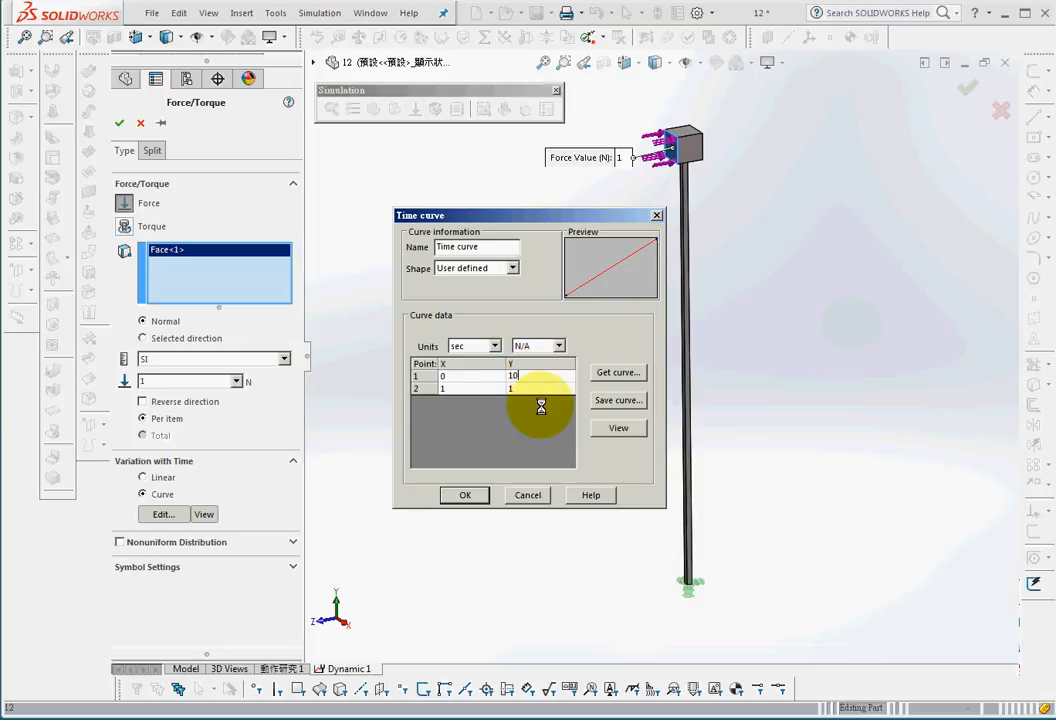
{"action": "type", "text": "10"}
{"action": "left_click", "coordinate": [469, 388]}
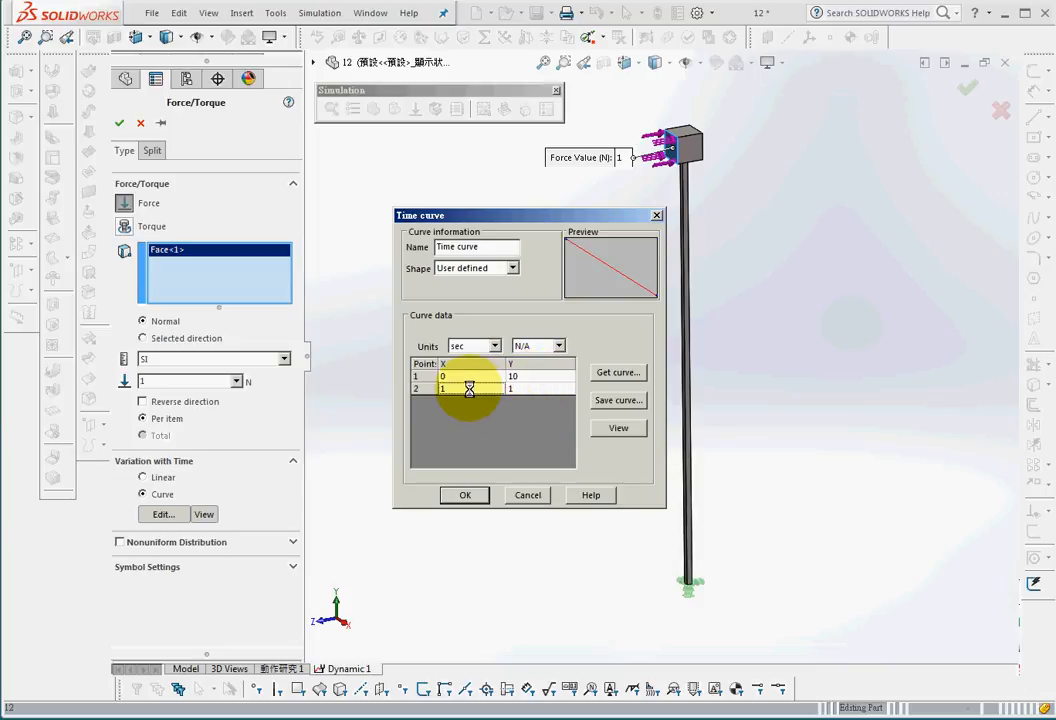
{"action": "type", "text": "0.05"}
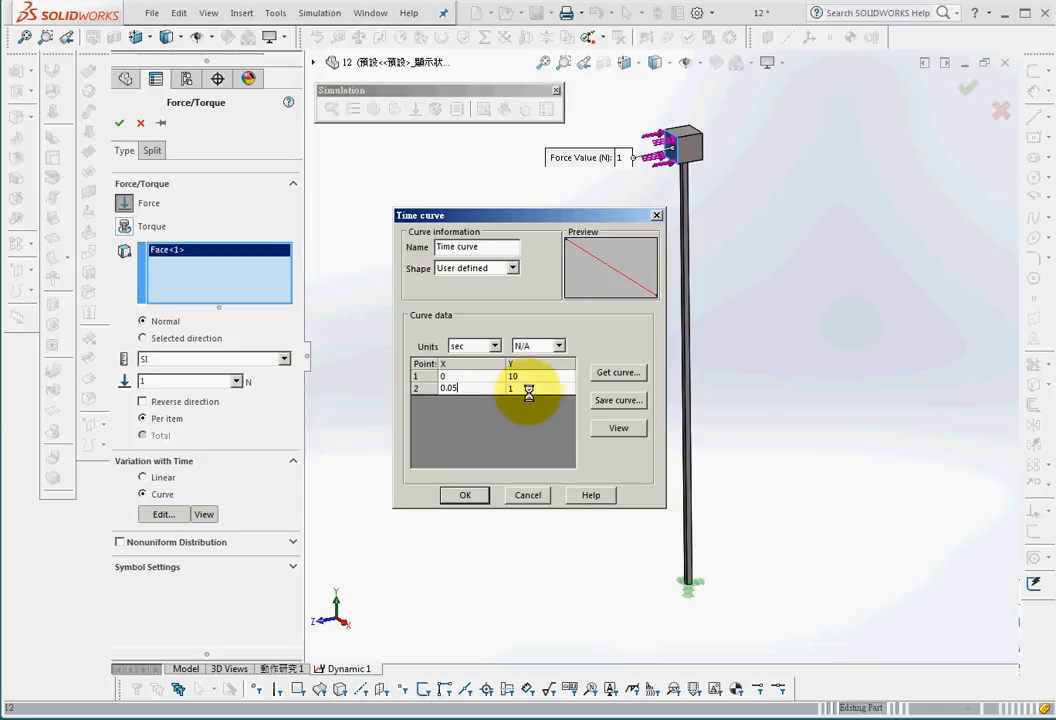
{"action": "type", "text": "0"}
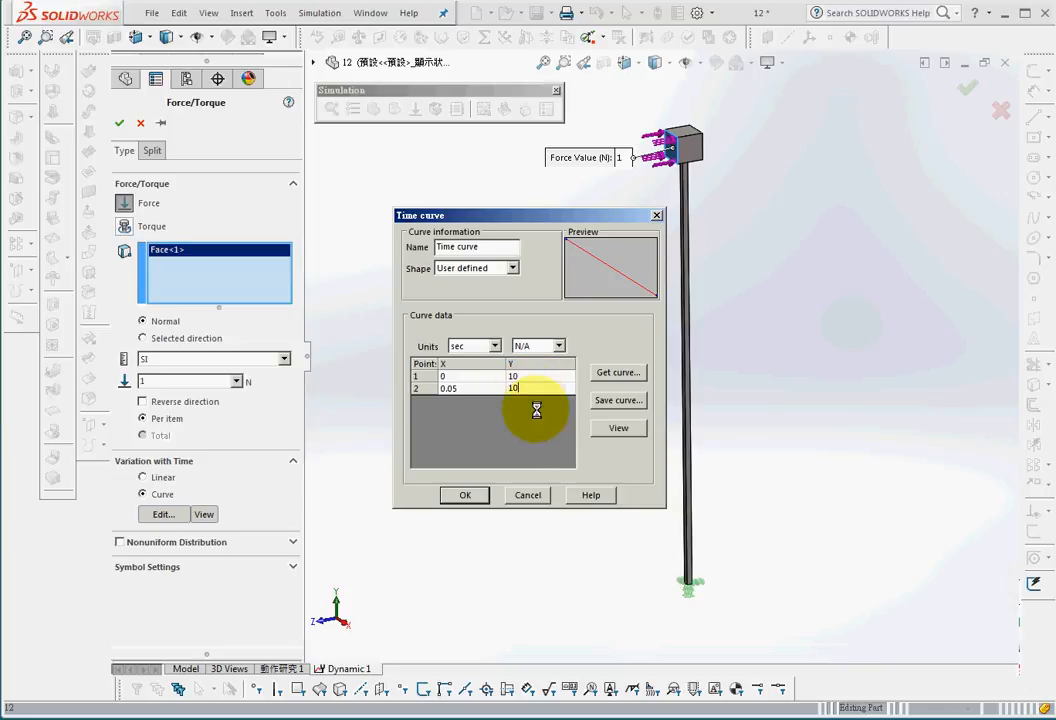
{"action": "left_click", "coordinate": [424, 389]}
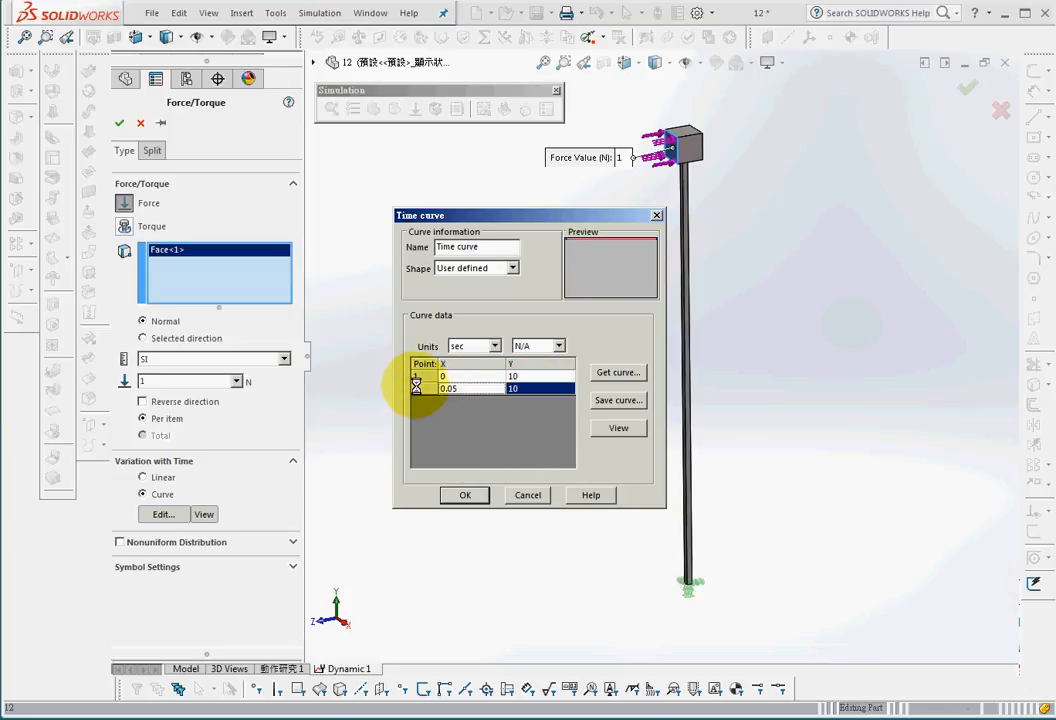
Step: Add a third time curve point at X 0.06, Y 0
{"action": "left_click", "coordinate": [452, 400]}
{"action": "type", "text": "0."}
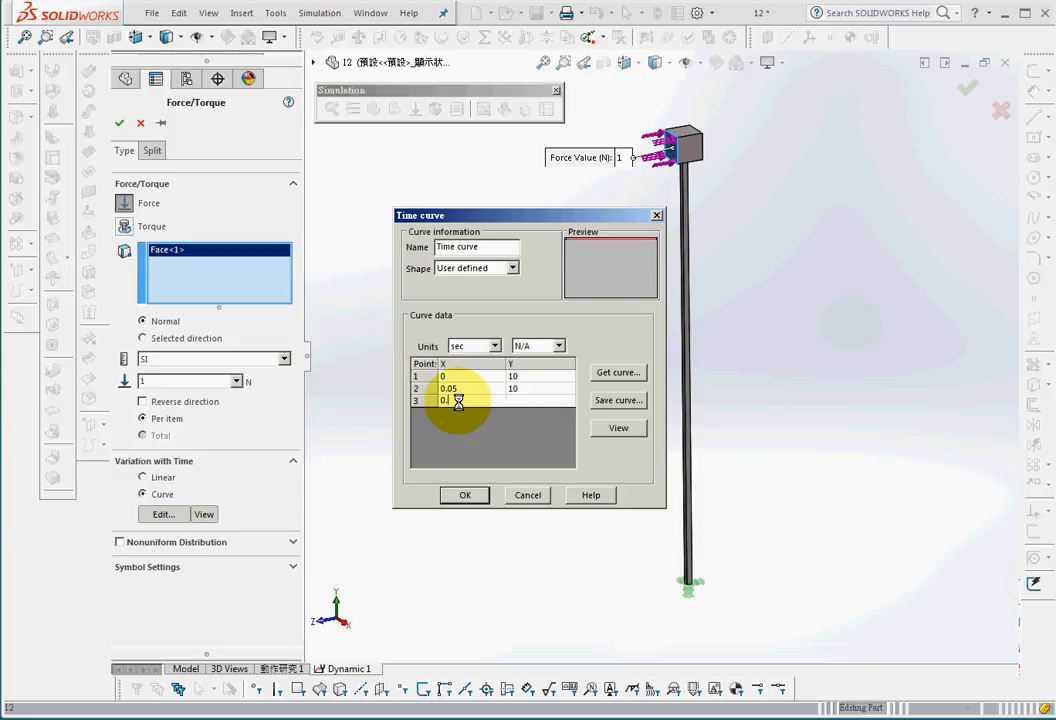
{"action": "type", "text": "06"}
{"action": "left_click", "coordinate": [531, 400]}
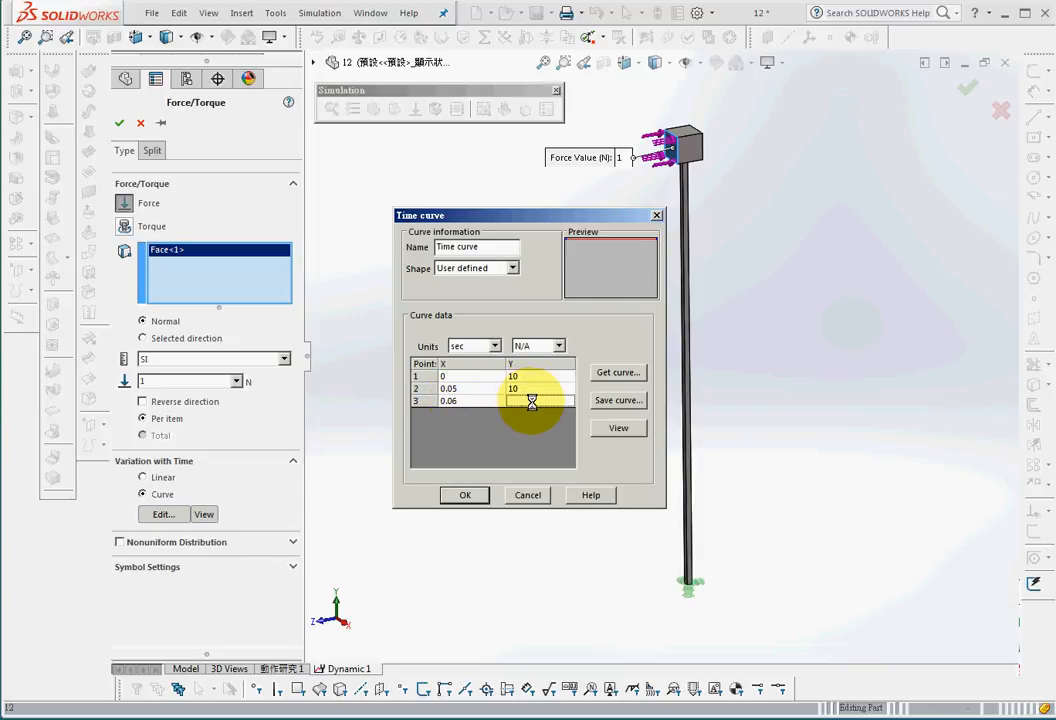
{"action": "type", "text": "0"}
{"action": "key", "text": "Return"}
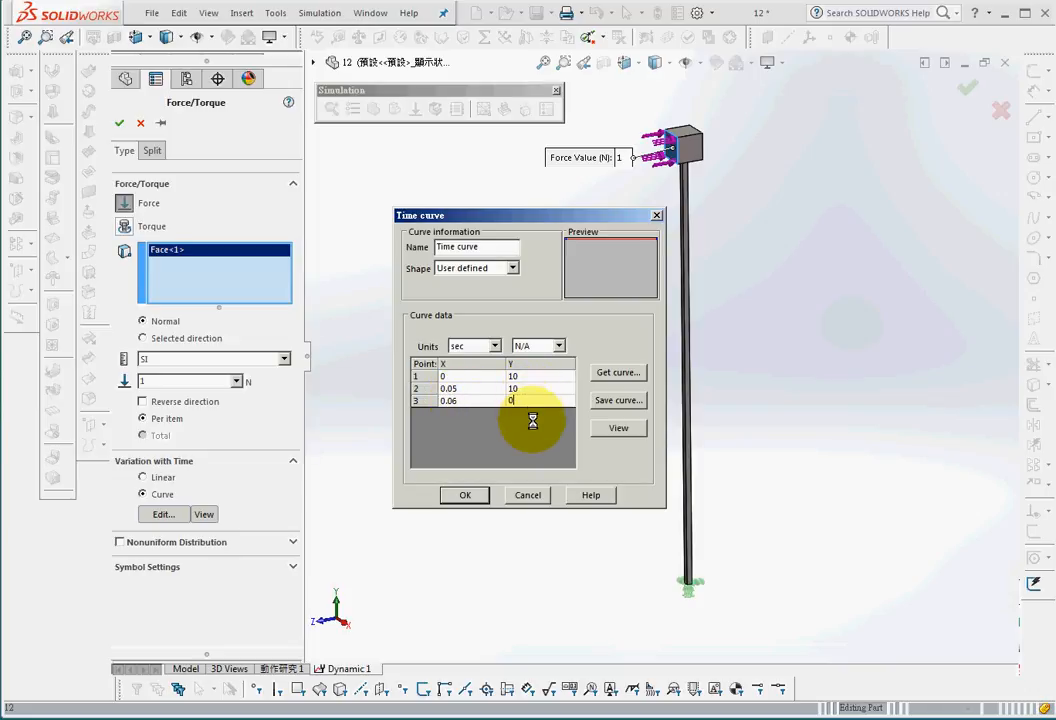
Step: Add a fourth time curve point at X 1, Y 0, then accept the curve and the force
{"action": "left_click", "coordinate": [461, 414]}
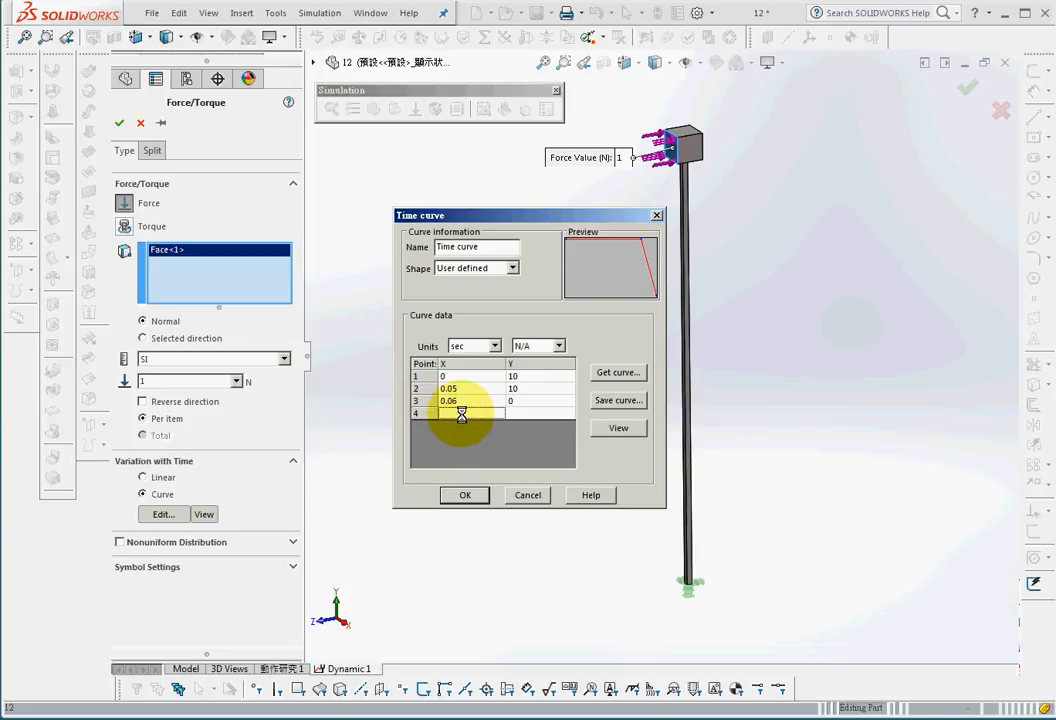
{"action": "type", "text": "1"}
{"action": "left_click", "coordinate": [523, 414]}
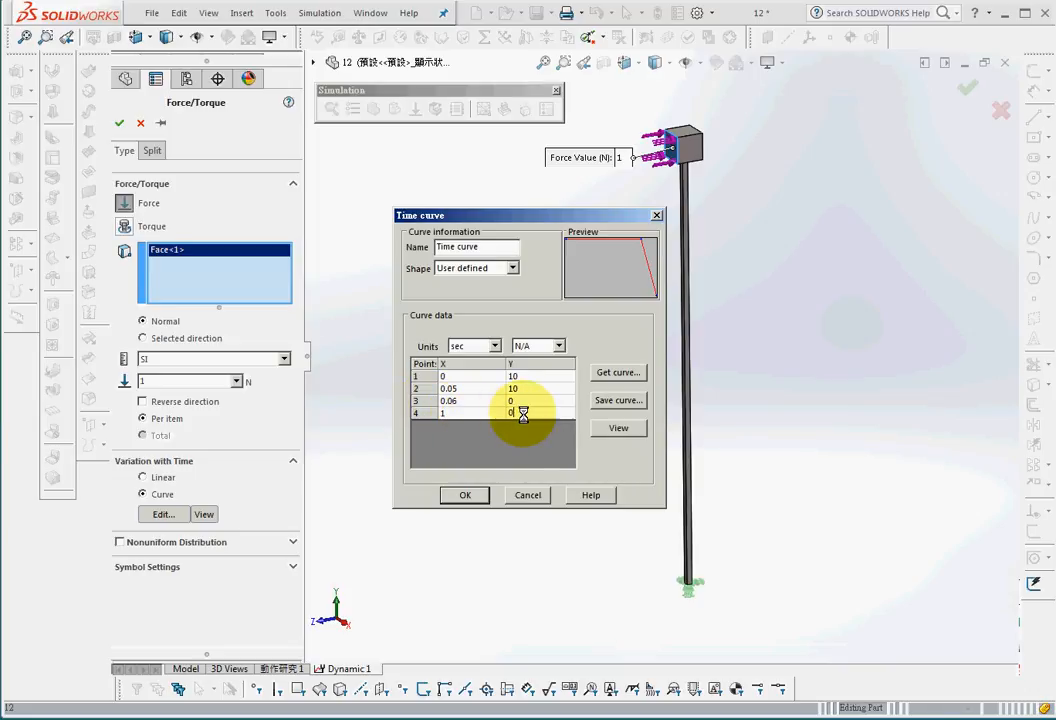
{"action": "left_click", "coordinate": [531, 437]}
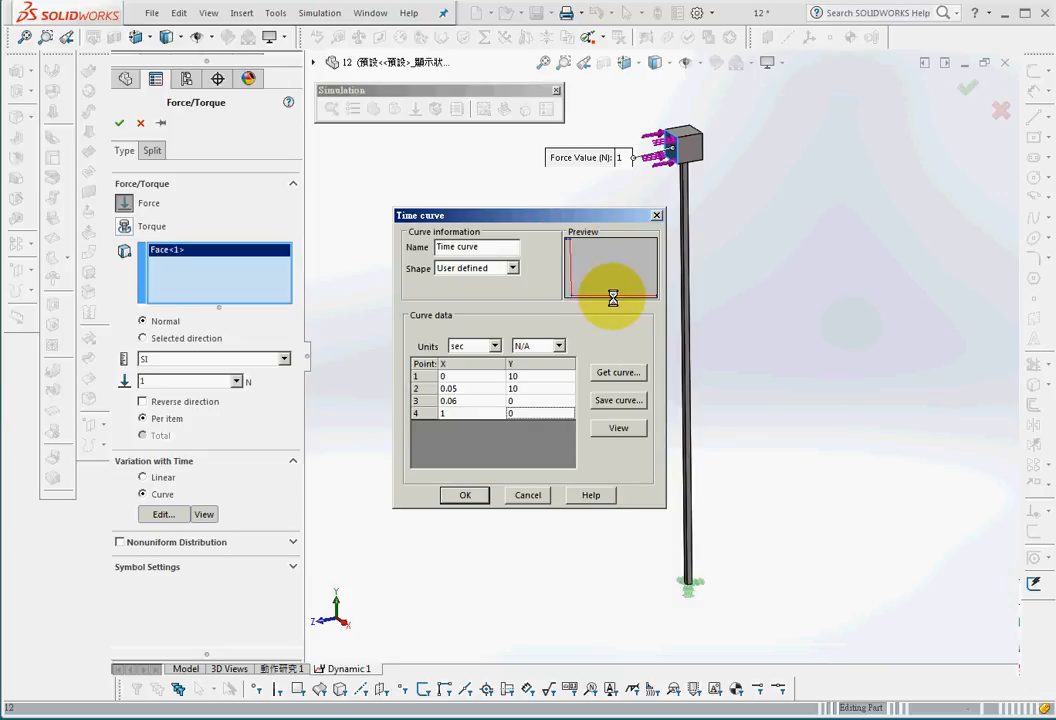
{"action": "left_click", "coordinate": [466, 495]}
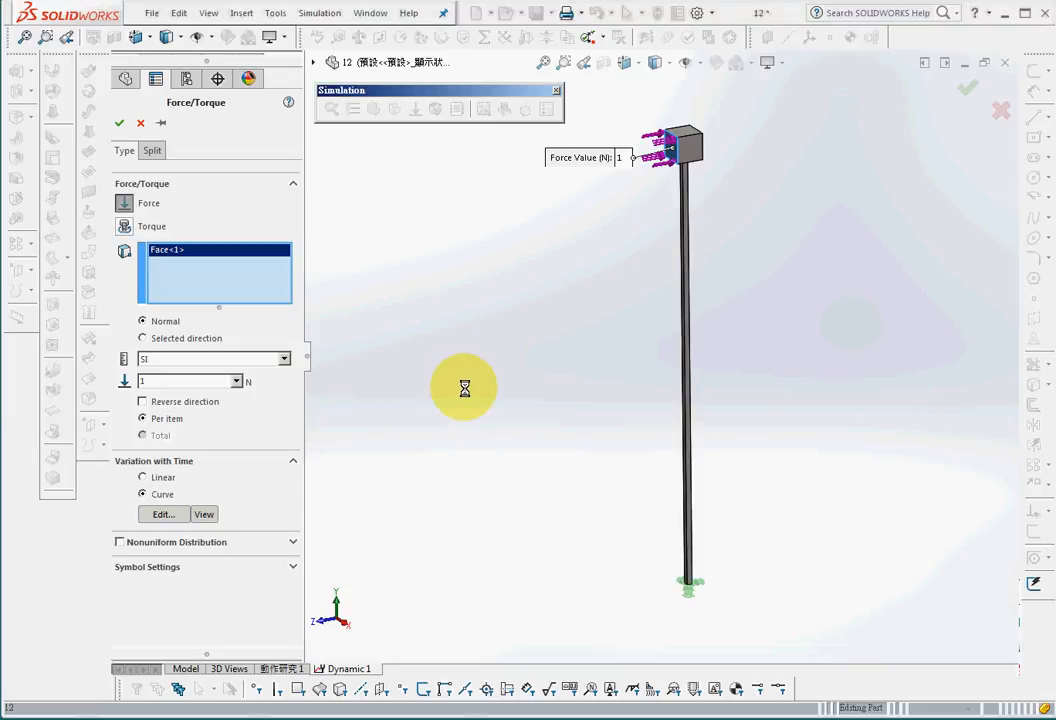
{"action": "left_click", "coordinate": [119, 122]}
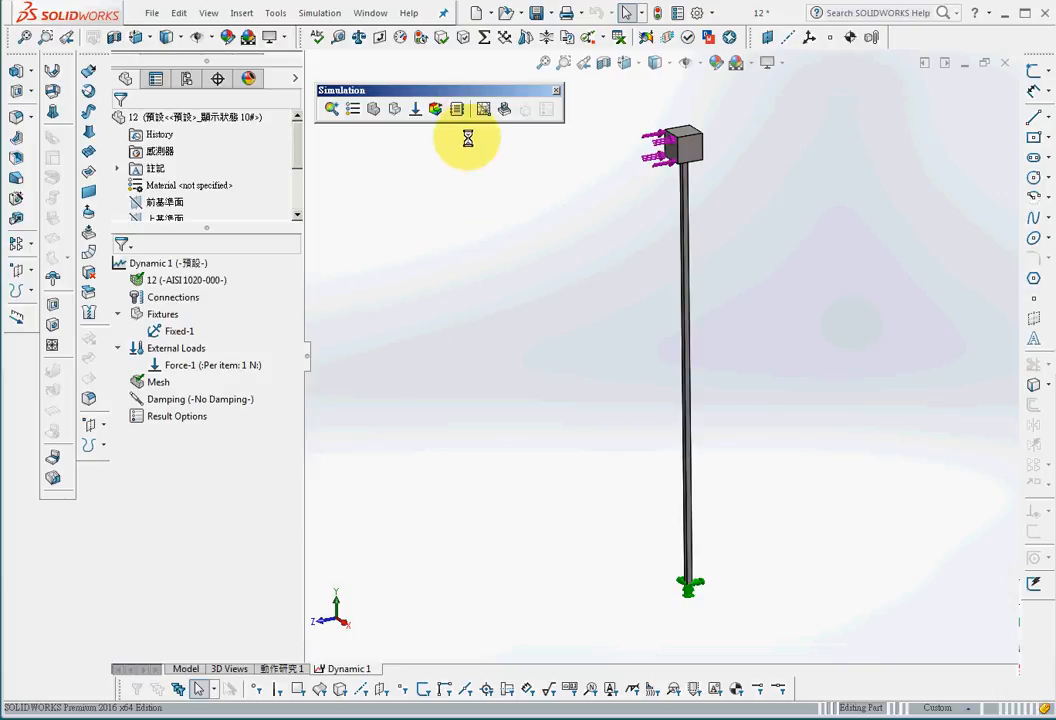
Step: Open the dynamic study's properties and set the time increment to 0.005 s
{"action": "right_click", "coordinate": [181, 264]}
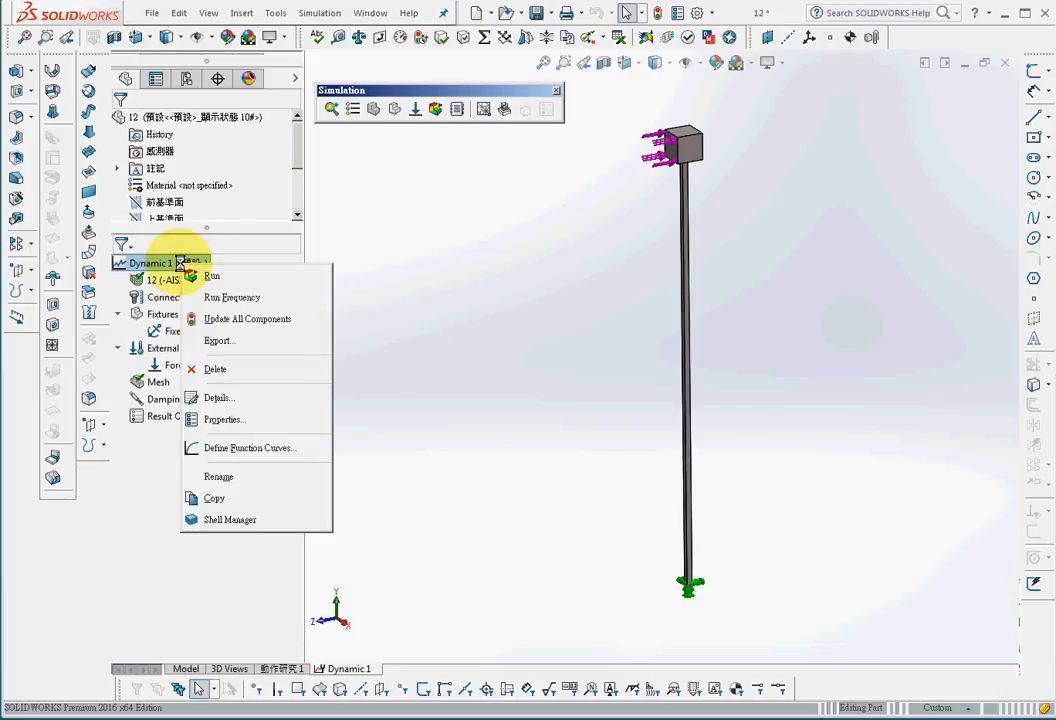
{"action": "left_click", "coordinate": [222, 419]}
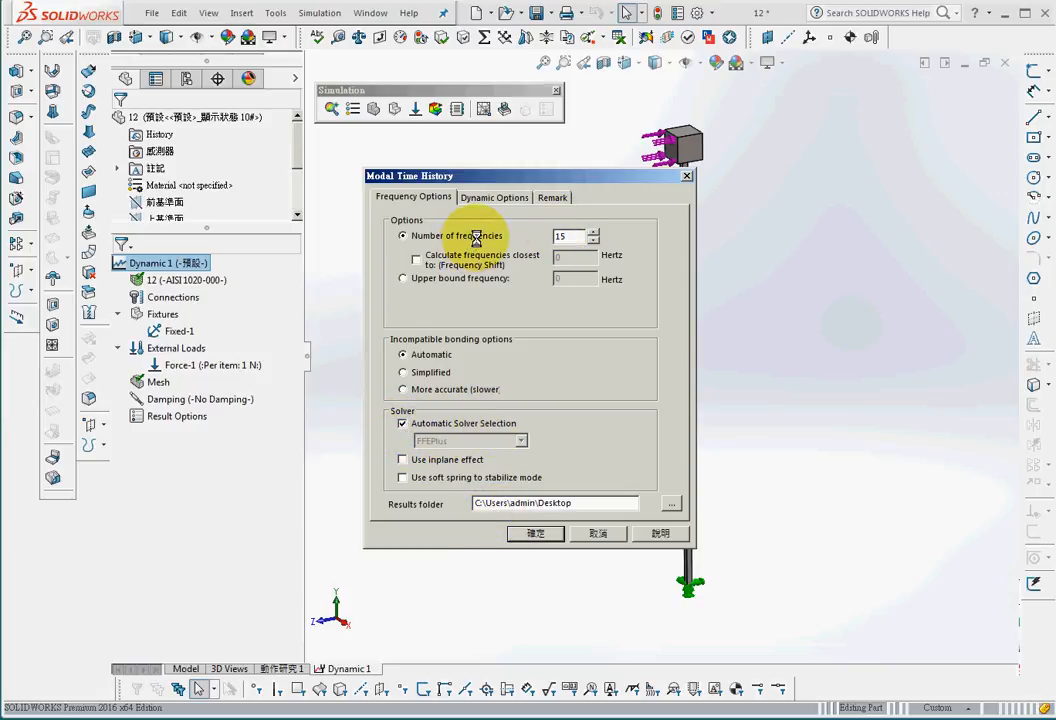
{"action": "double_click", "coordinate": [566, 237]}
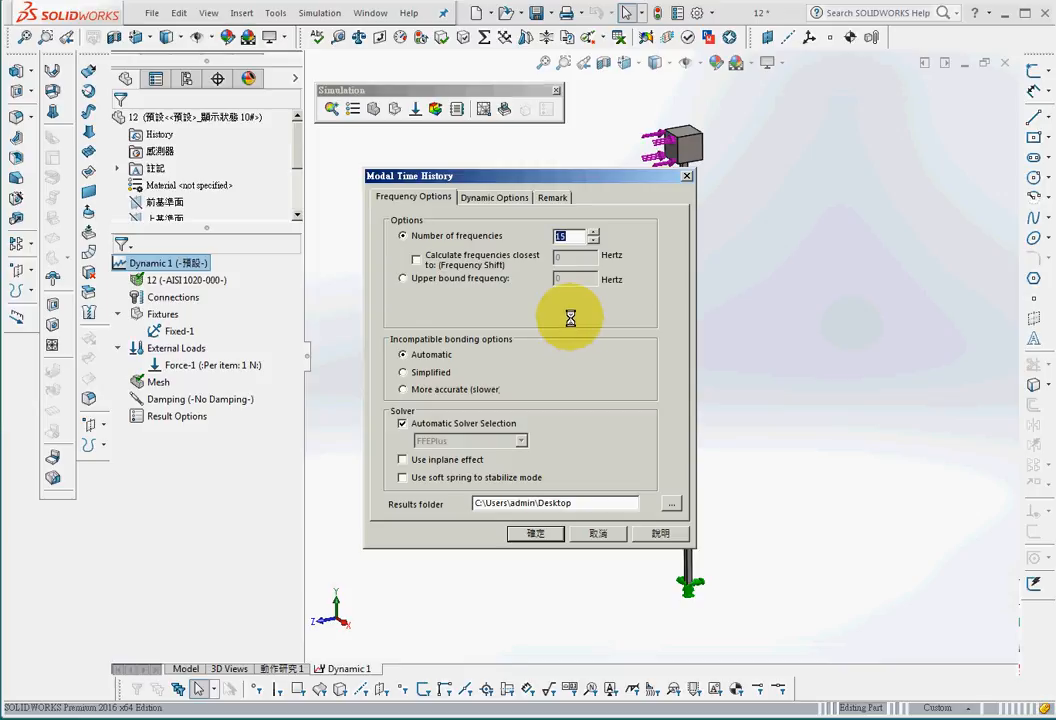
{"action": "left_click", "coordinate": [491, 198]}
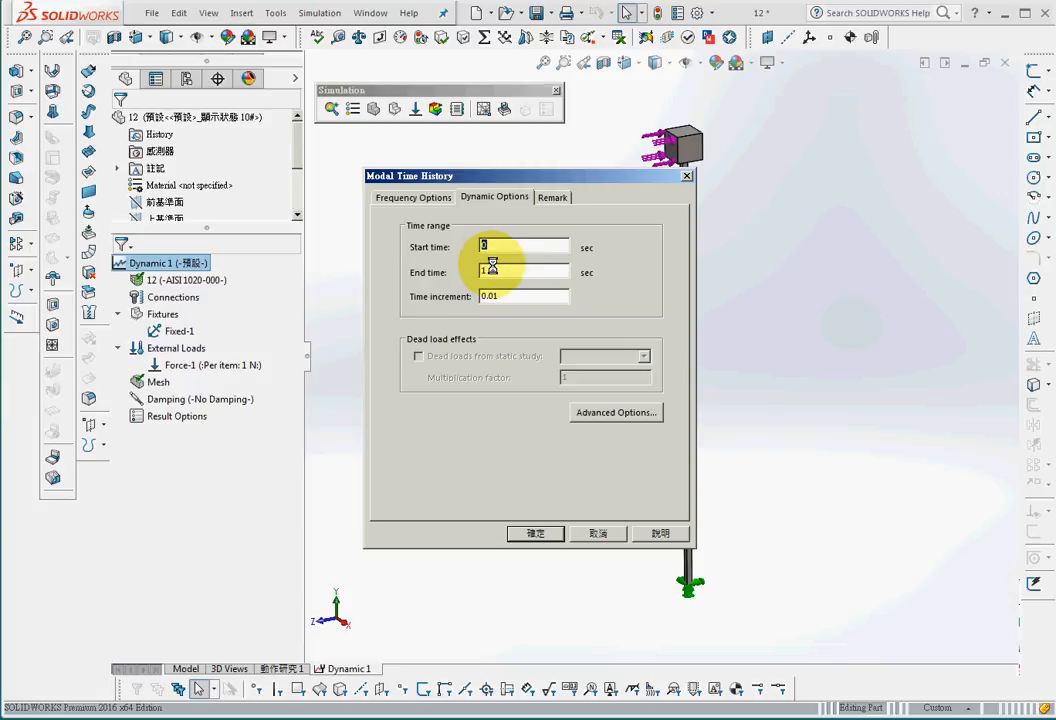
{"action": "left_click_drag", "start_coordinate": [493, 270], "coordinate": [405, 272]}
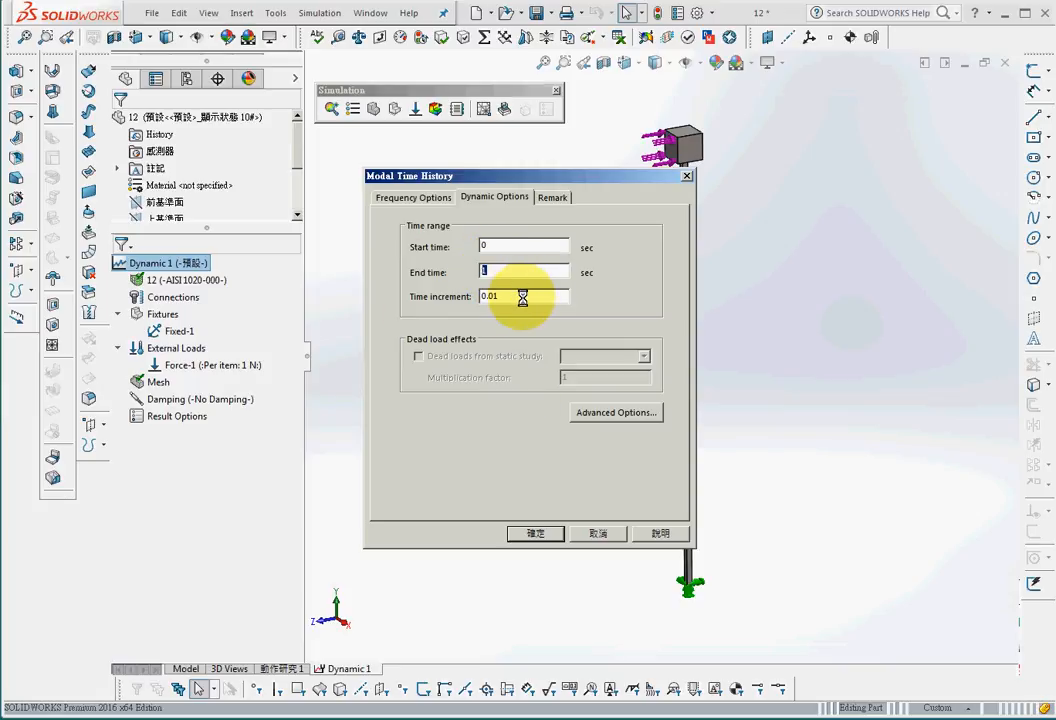
{"action": "left_click_drag", "start_coordinate": [522, 297], "coordinate": [446, 303]}
{"action": "type", "text": "0.00"}
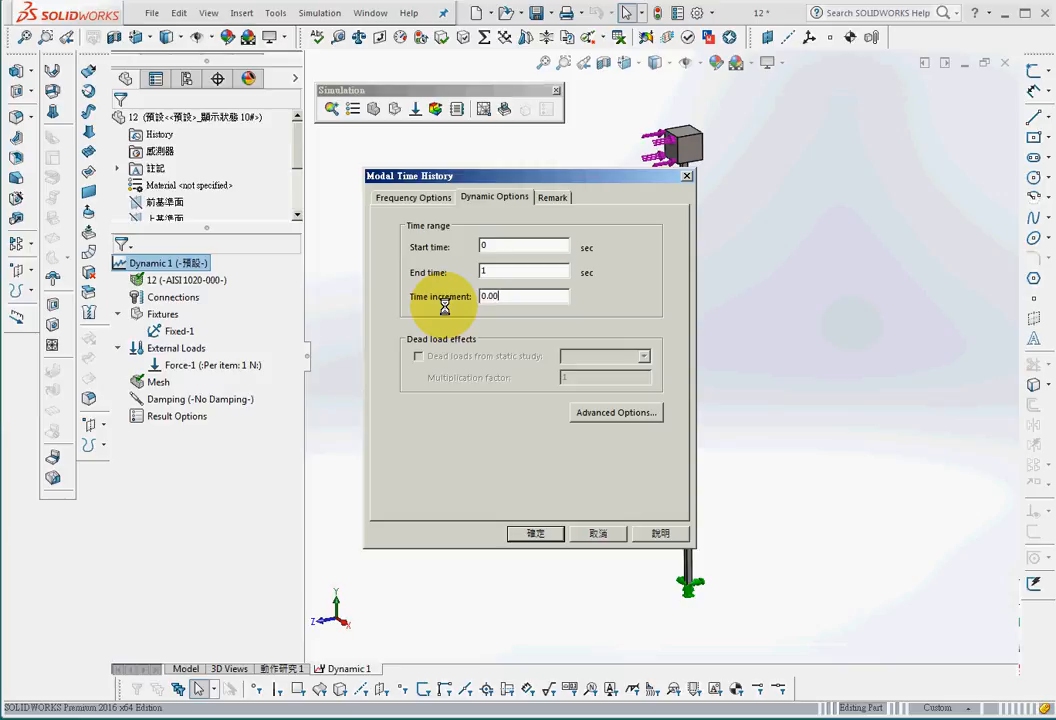
{"action": "type", "text": "5"}
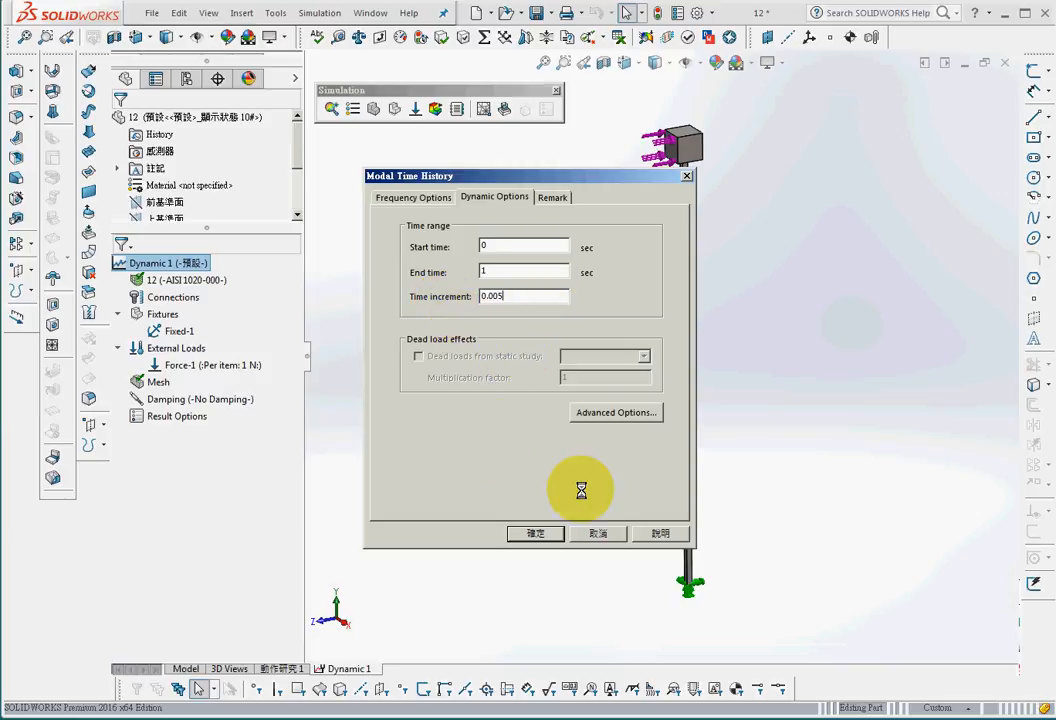
{"action": "left_click", "coordinate": [424, 198]}
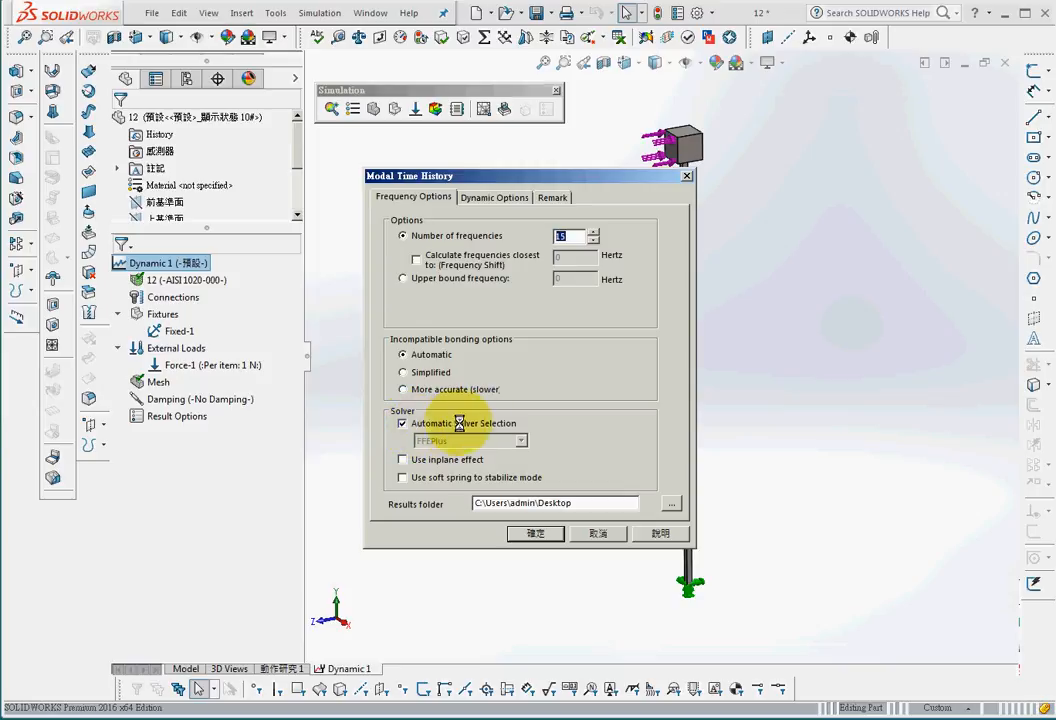
{"action": "left_click", "coordinate": [535, 533]}
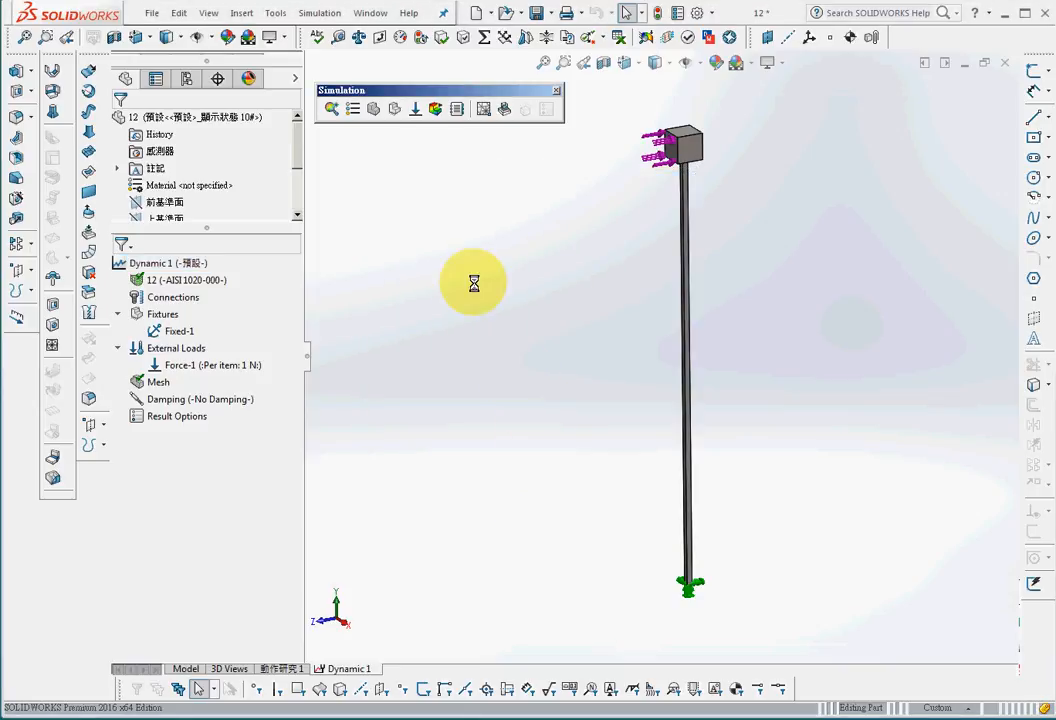
Step: Run the study, then show and animate the displacement result before closing the animation
{"action": "left_click", "coordinate": [435, 108]}
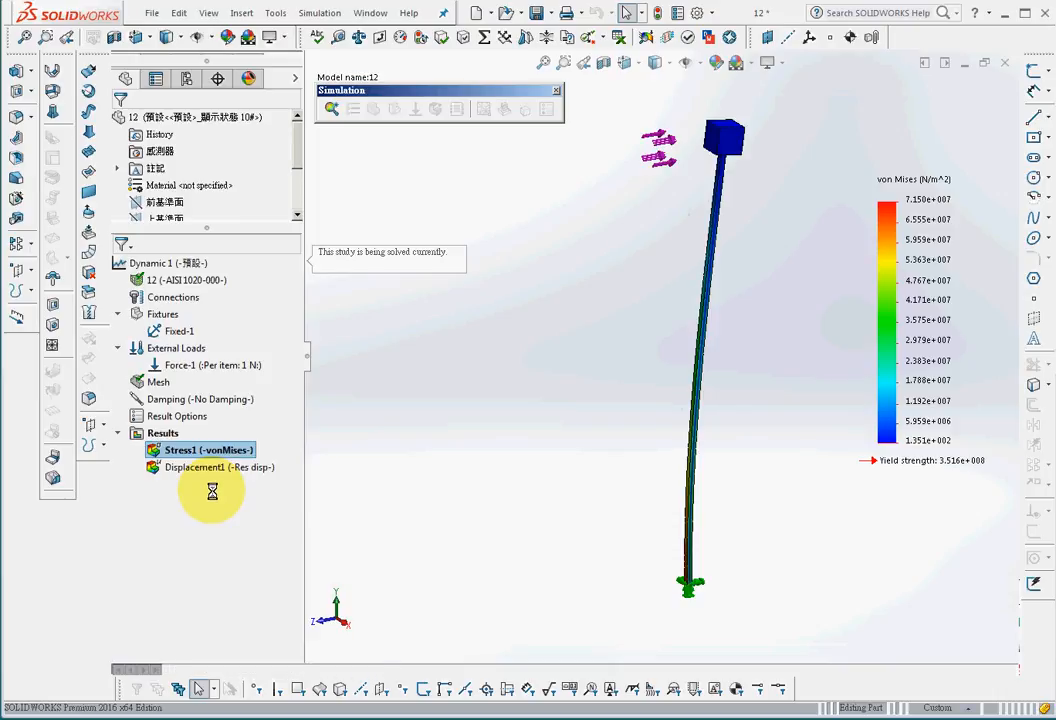
{"action": "double_click", "coordinate": [198, 468]}
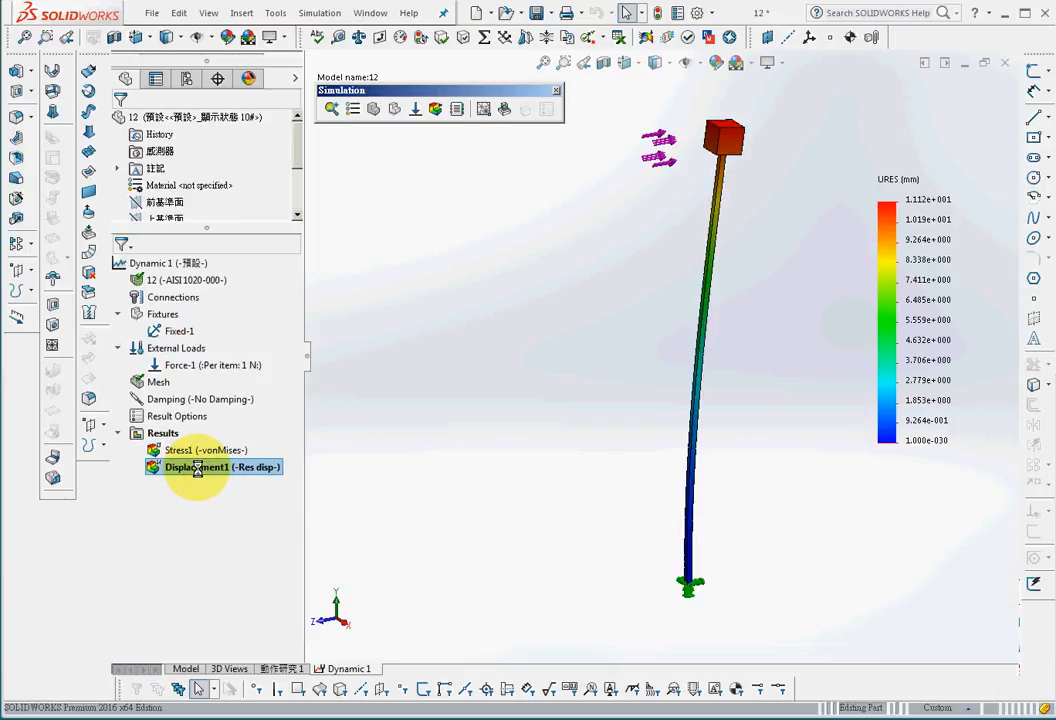
{"action": "right_click", "coordinate": [198, 468]}
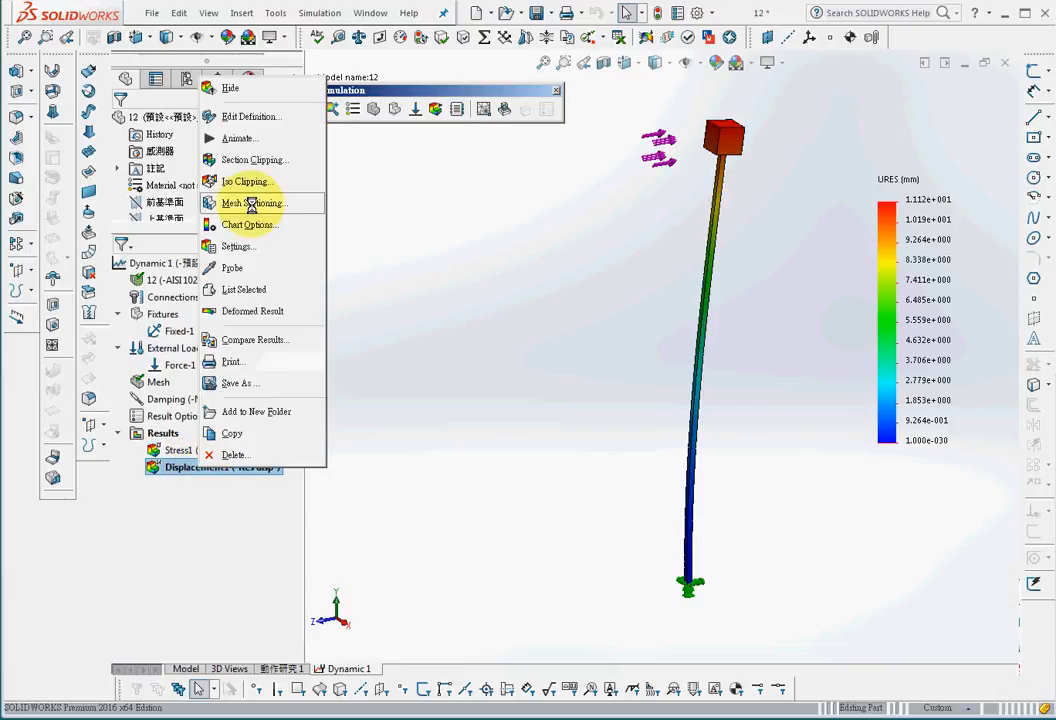
{"action": "left_click", "coordinate": [236, 134]}
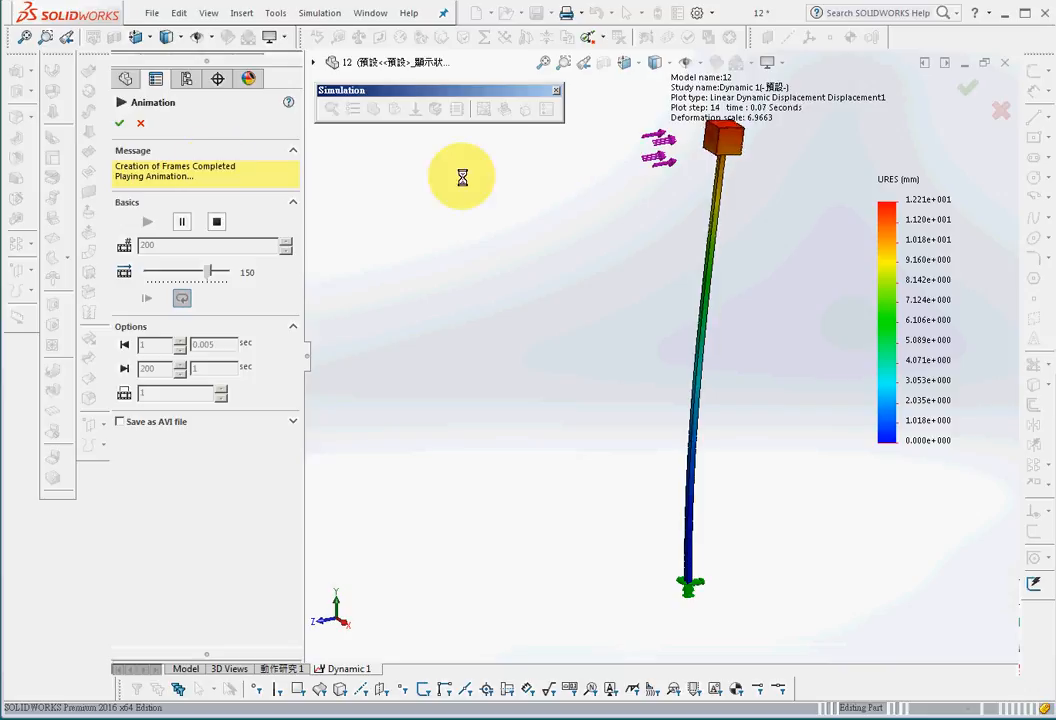
{"action": "left_click", "coordinate": [119, 122]}
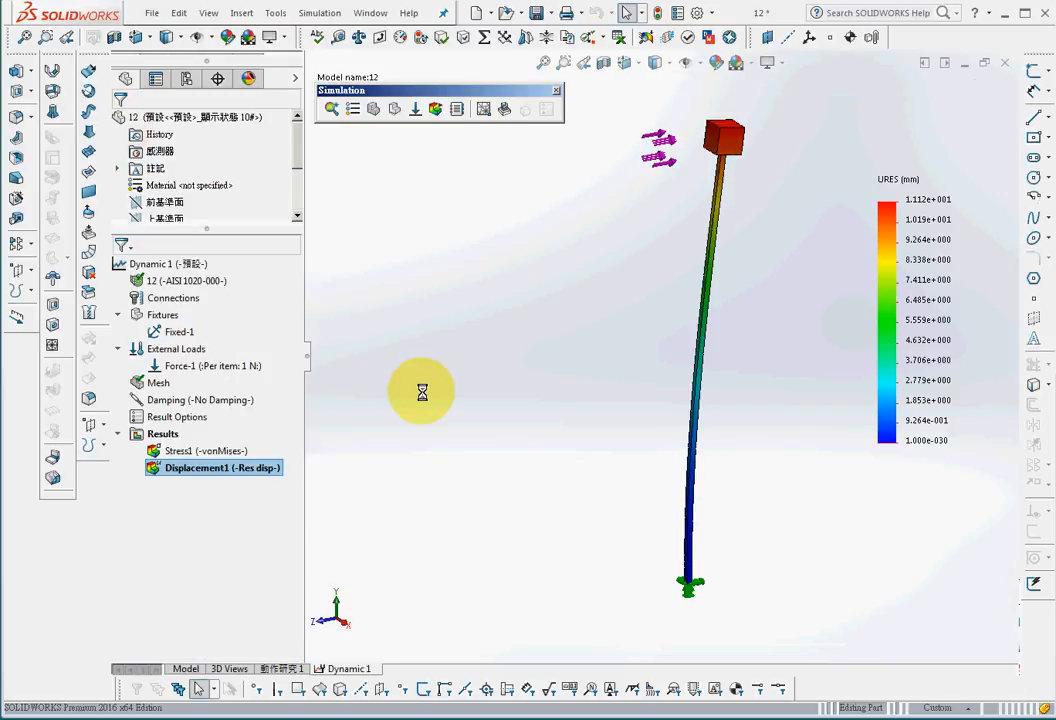
Step: Probe the displacement at a top corner of the block and view its response graph over time
{"action": "right_click", "coordinate": [210, 468]}
{"action": "left_click", "coordinate": [256, 263]}
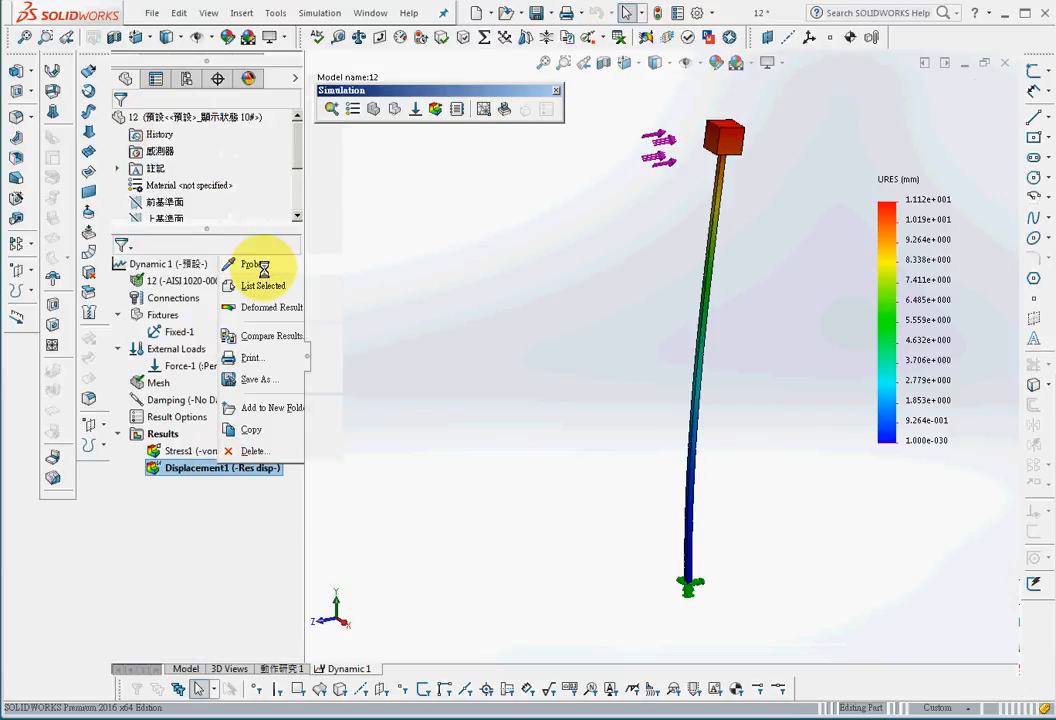
{"action": "left_click", "coordinate": [701, 133]}
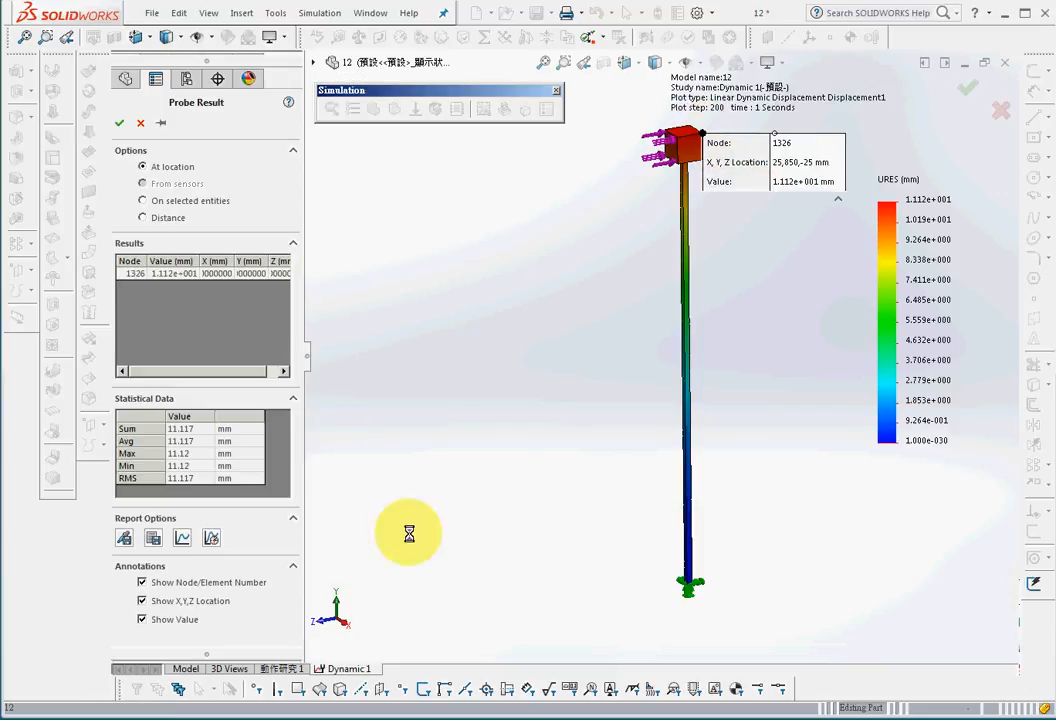
{"action": "left_click", "coordinate": [211, 538]}
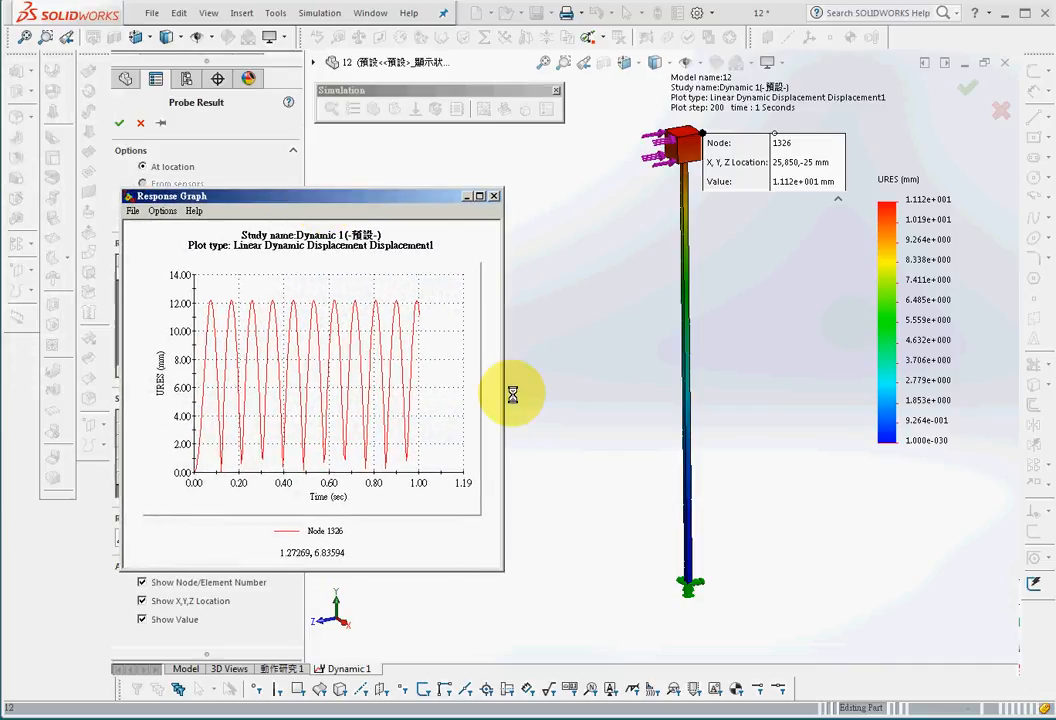
{"action": "left_click_drag", "start_coordinate": [504, 393], "coordinate": [925, 439]}
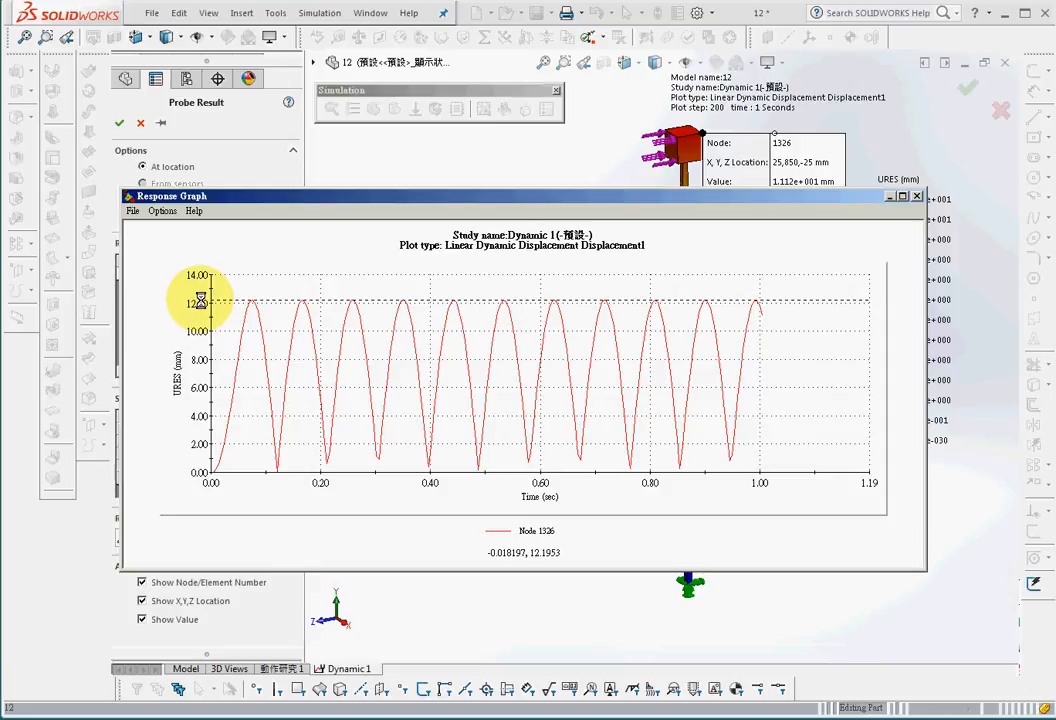
{"action": "left_click", "coordinate": [917, 196]}
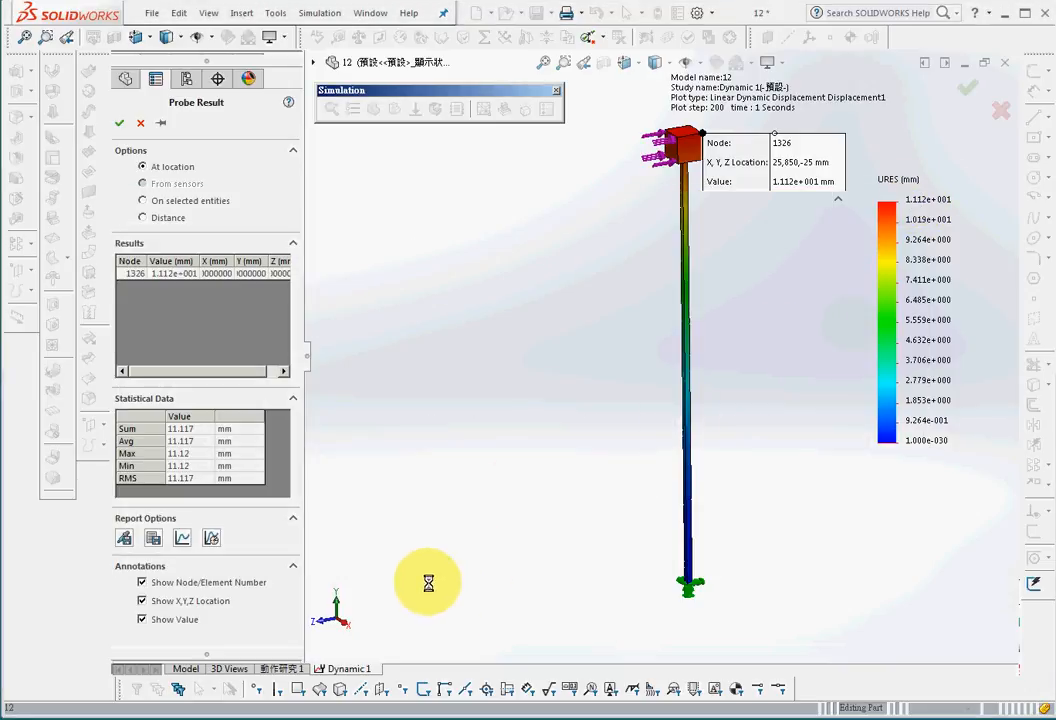
{"action": "left_click", "coordinate": [141, 124]}
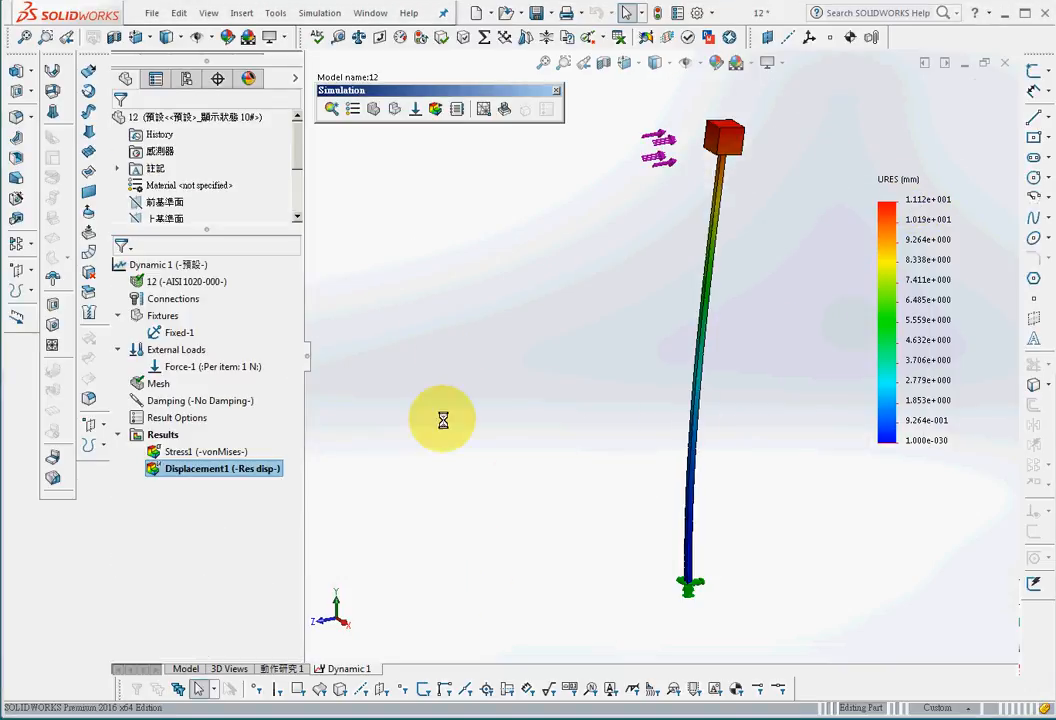
Step: Edit the study's damping to use modal damping with a damping ratio of 0.05 for modes 1 to 15
{"action": "right_click", "coordinate": [176, 401]}
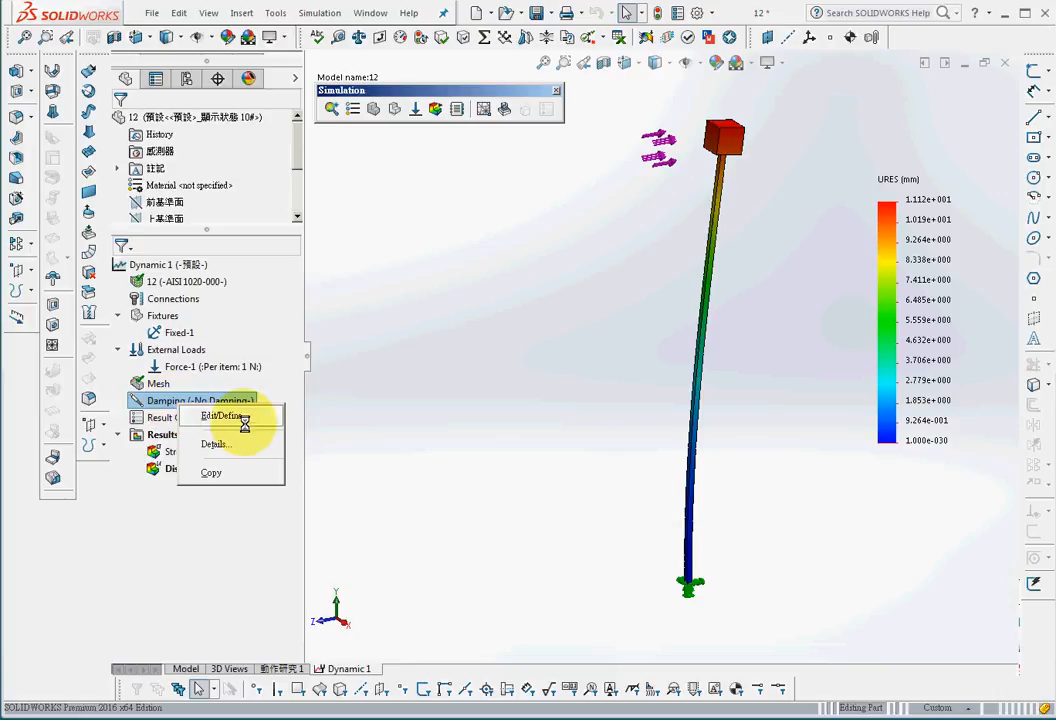
{"action": "left_click", "coordinate": [228, 416]}
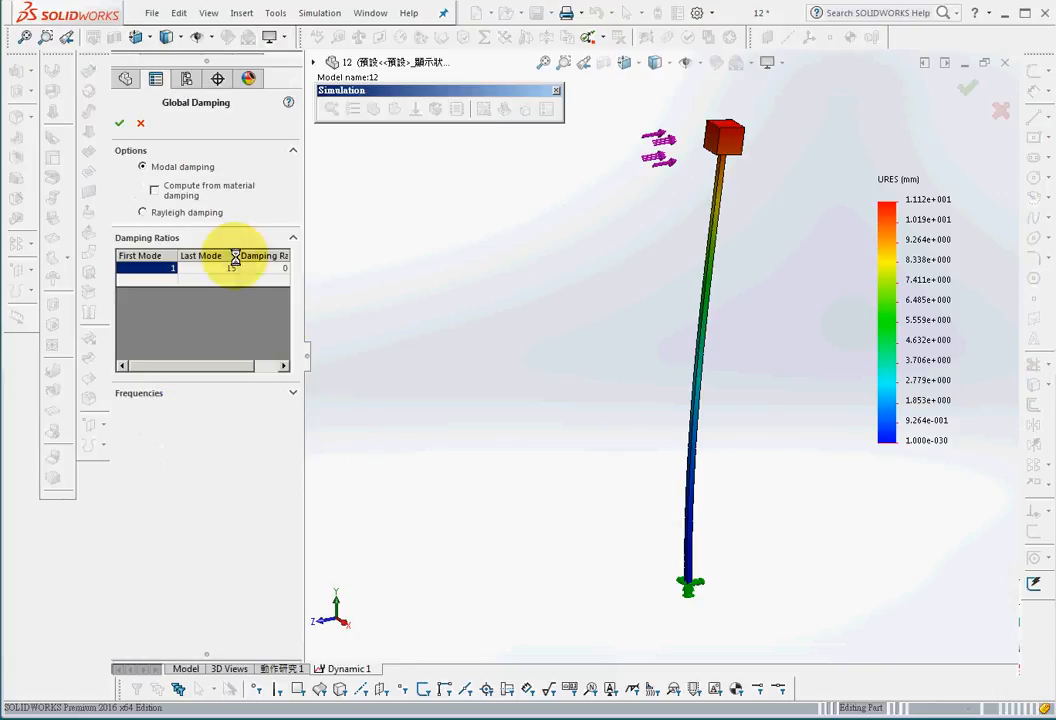
{"action": "left_click", "coordinate": [160, 189]}
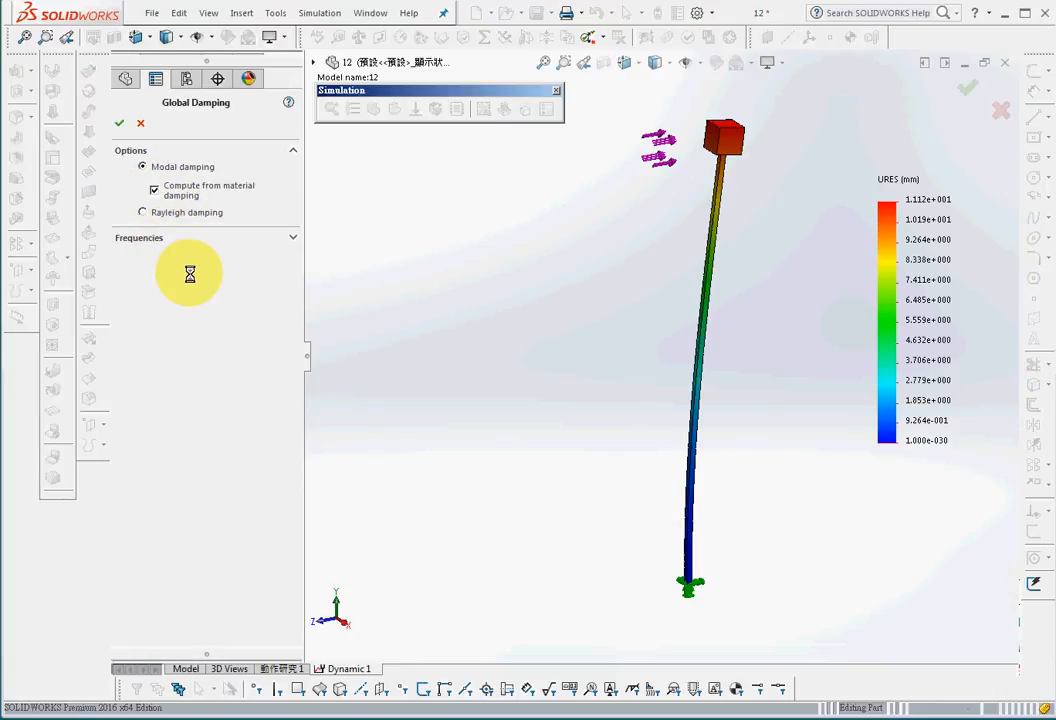
{"action": "left_click", "coordinate": [156, 190]}
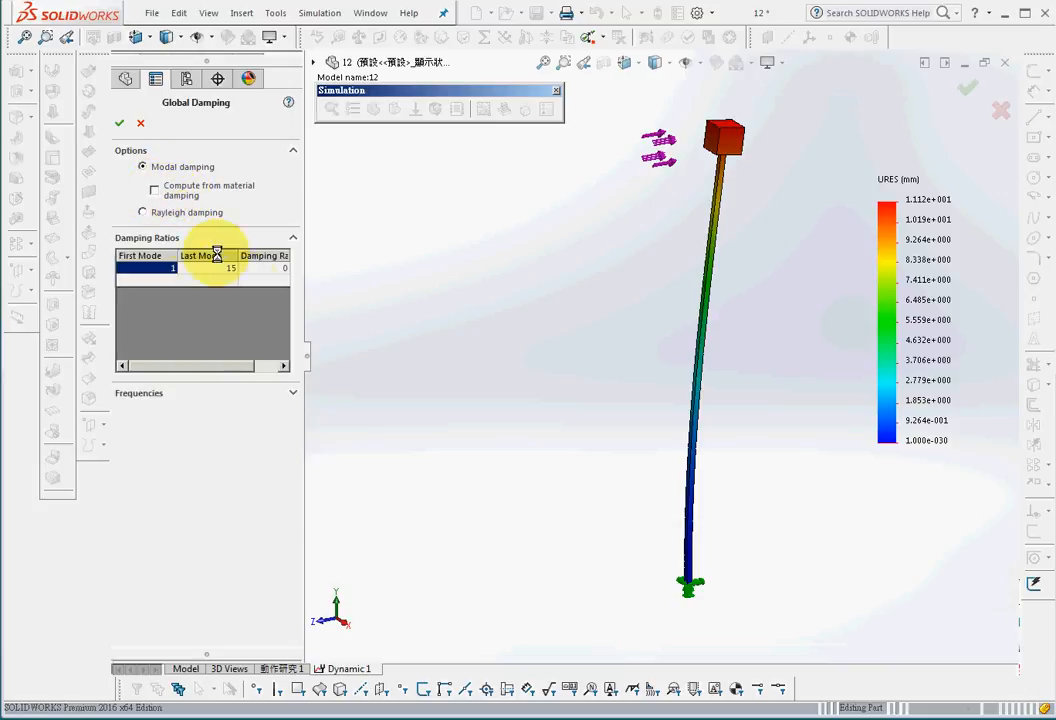
{"action": "left_click", "coordinate": [265, 269]}
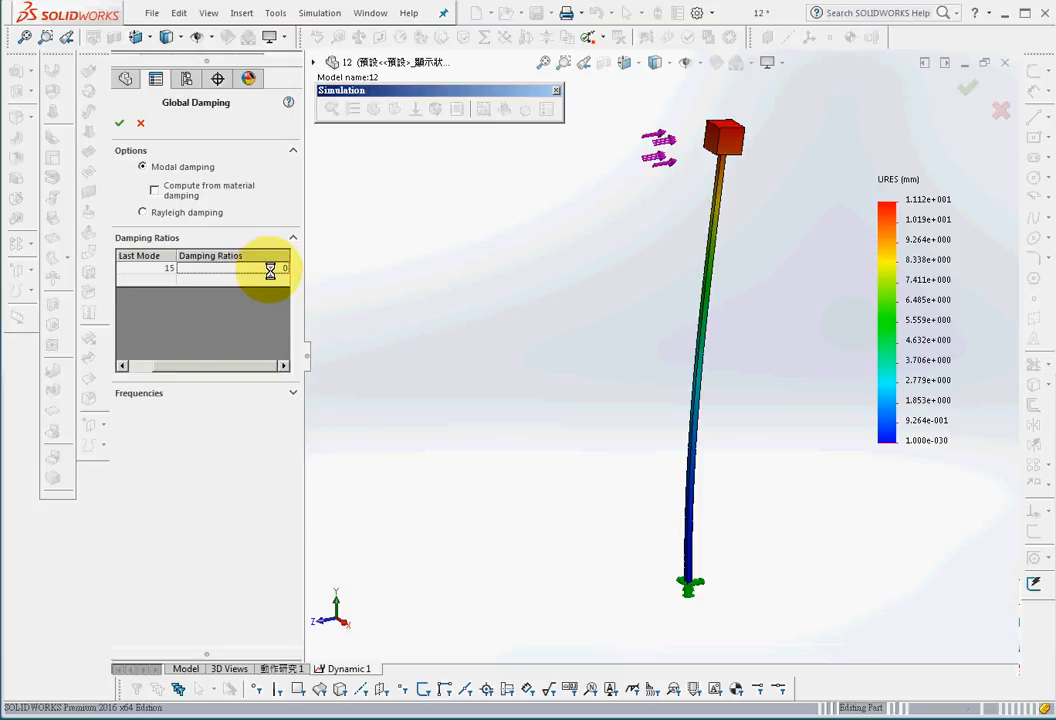
{"action": "type", "text": "0.05"}
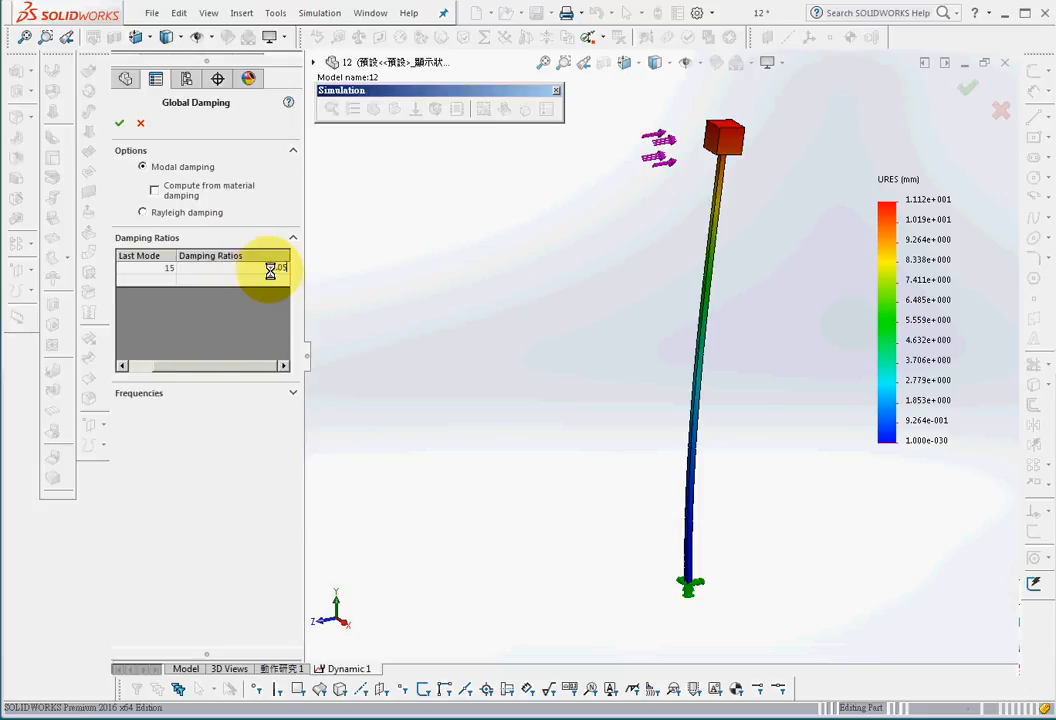
{"action": "left_click", "coordinate": [212, 267]}
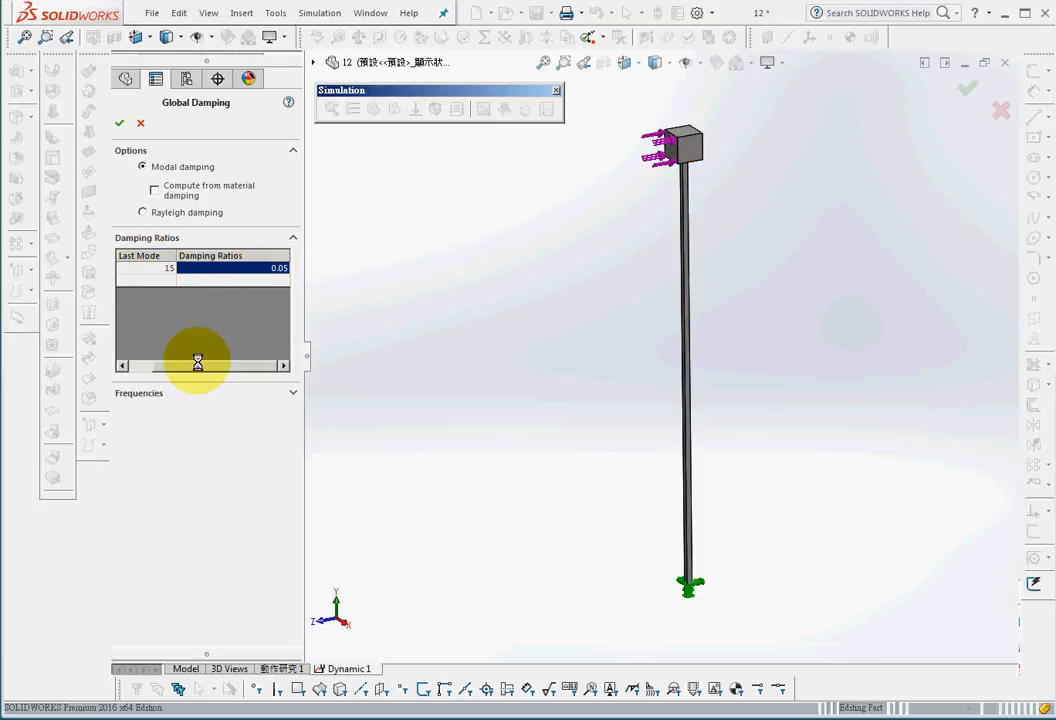
{"action": "left_click_drag", "start_coordinate": [200, 364], "coordinate": [151, 364]}
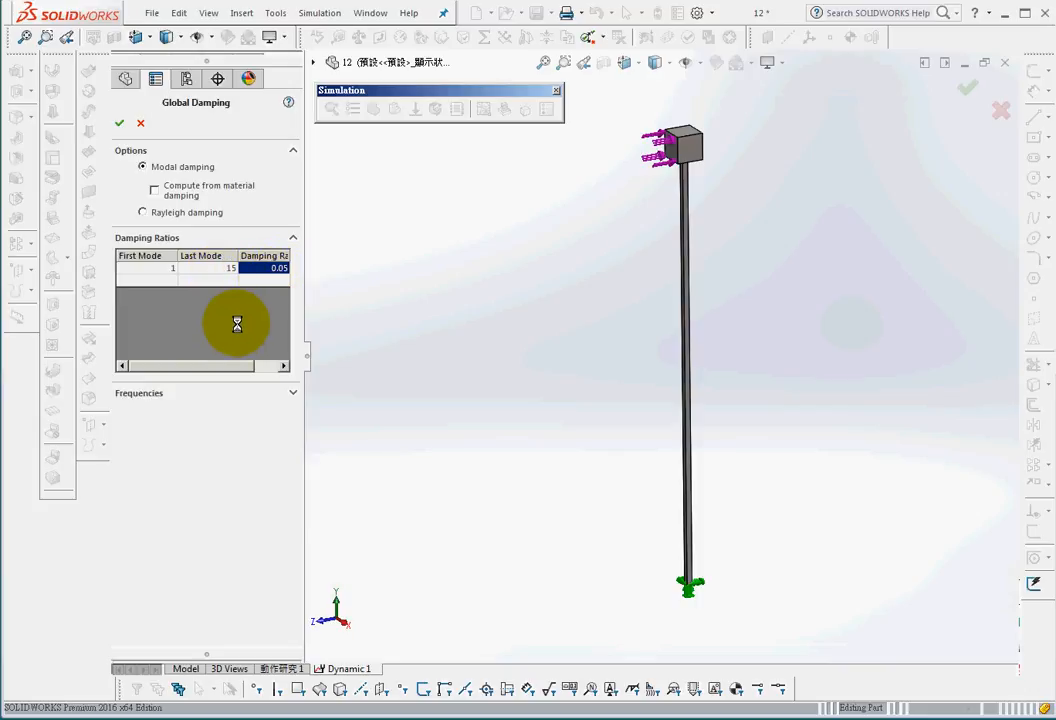
{"action": "left_click", "coordinate": [117, 123]}
Step: Rerun the study and show the displacement result
{"action": "left_click", "coordinate": [434, 108]}
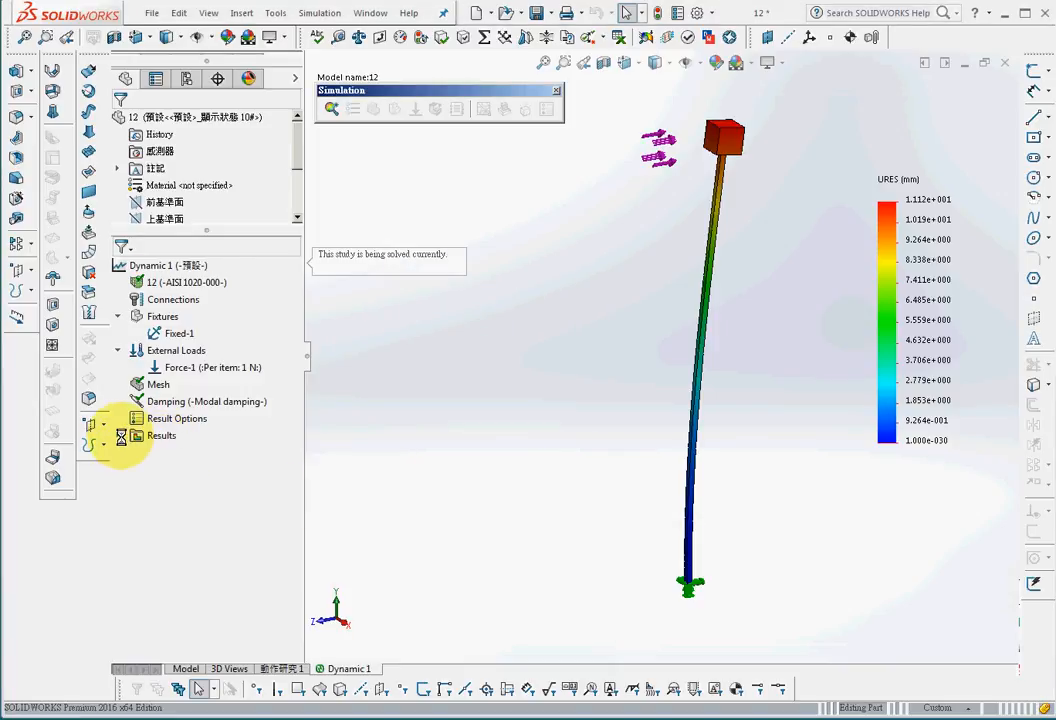
{"action": "double_click", "coordinate": [217, 470]}
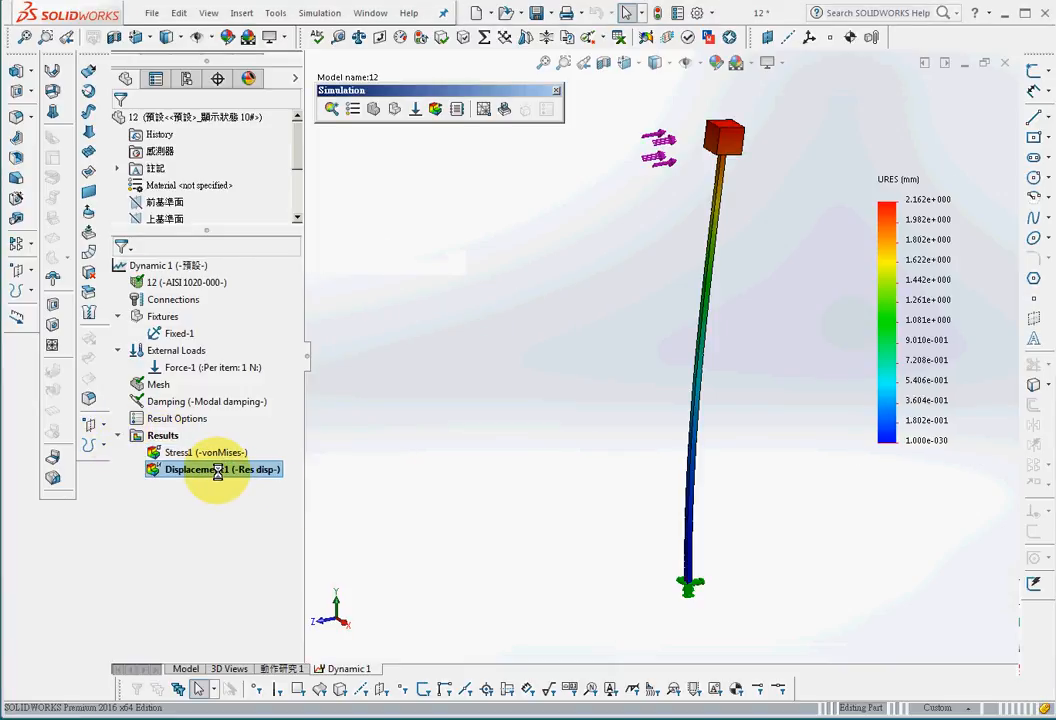
Step: Probe the displacement at the block's top corner and view its enlarged response graph over time
{"action": "right_click", "coordinate": [217, 470]}
{"action": "left_click", "coordinate": [272, 272]}
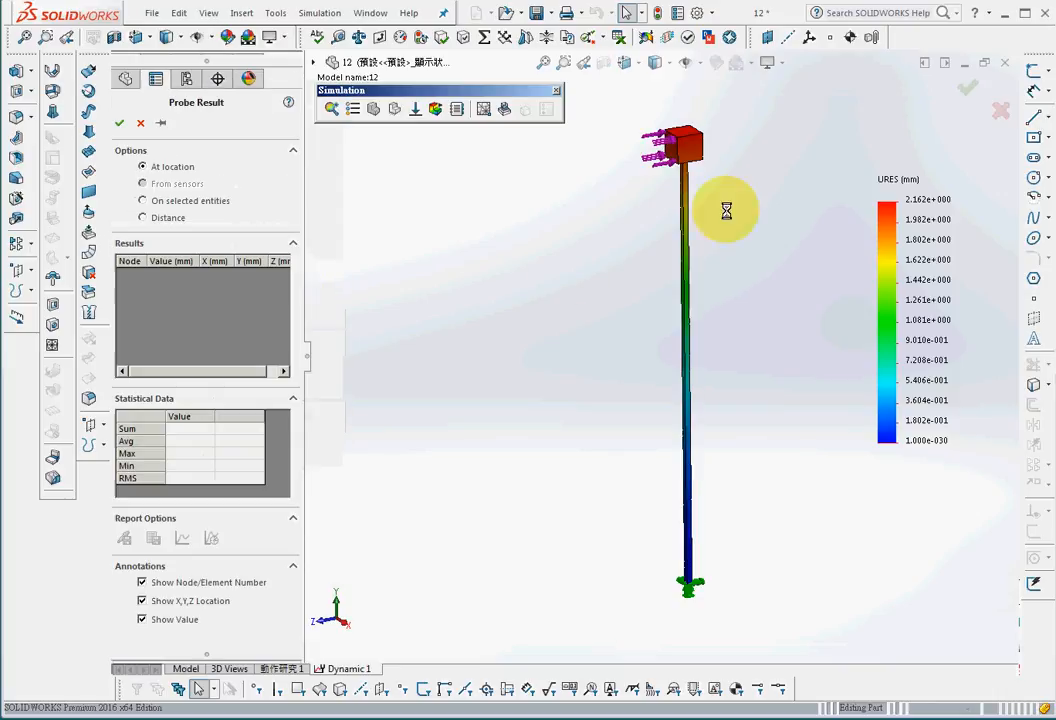
{"action": "left_click", "coordinate": [703, 133]}
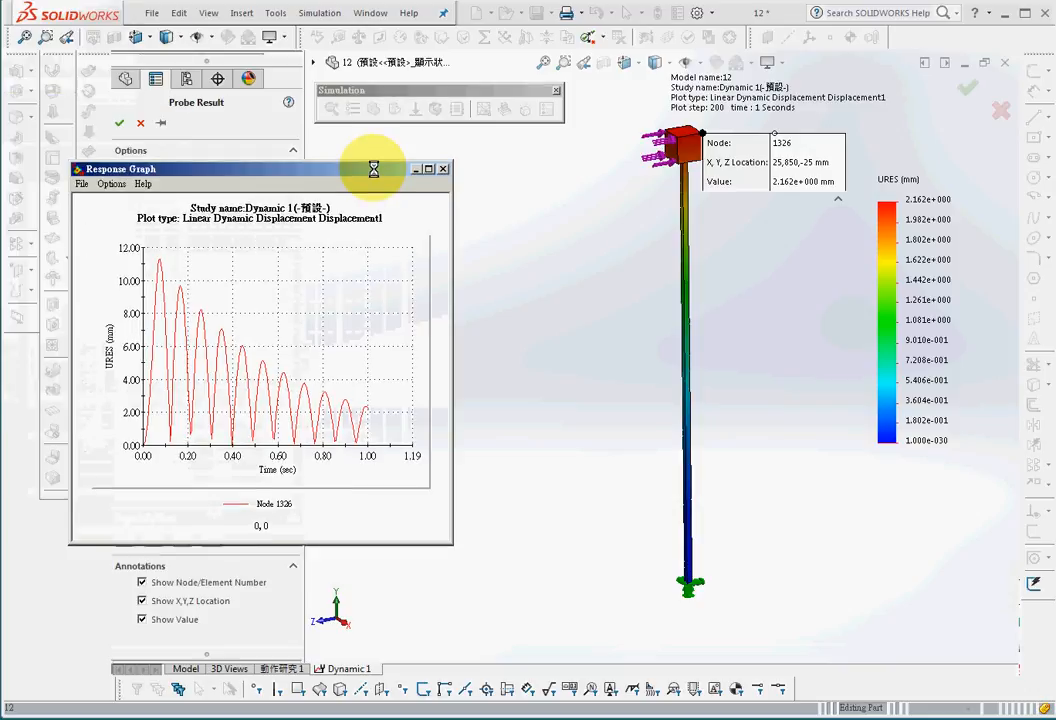
{"action": "left_click_drag", "start_coordinate": [451, 300], "coordinate": [924, 347]}
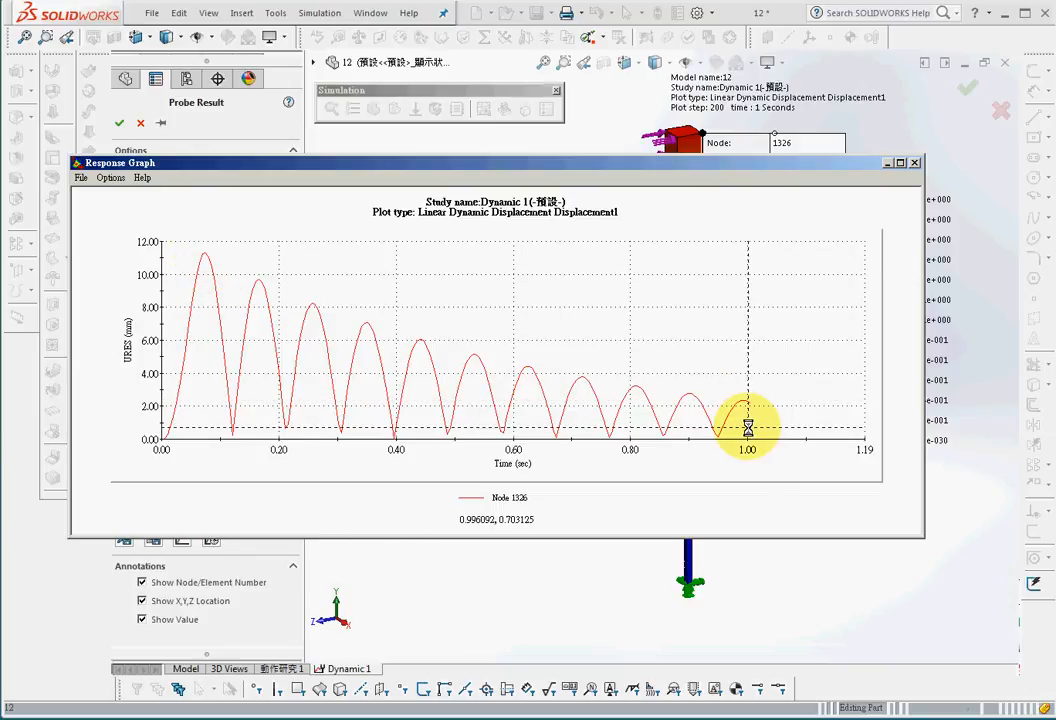
{"action": "left_click", "coordinate": [916, 162]}
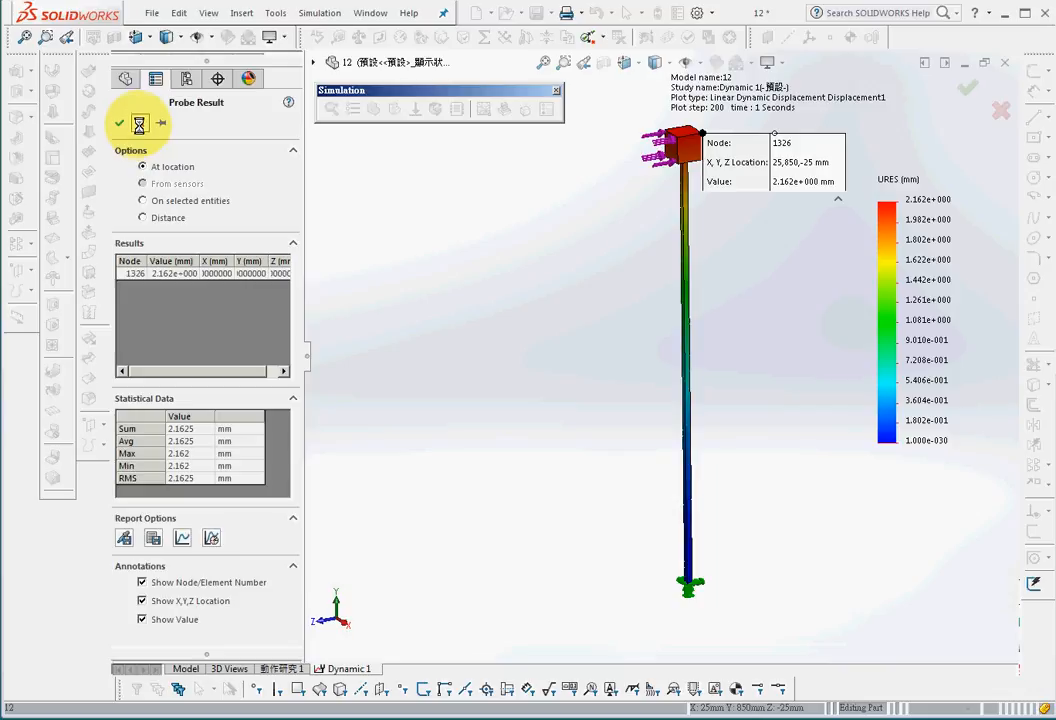
{"action": "left_click", "coordinate": [120, 122]}
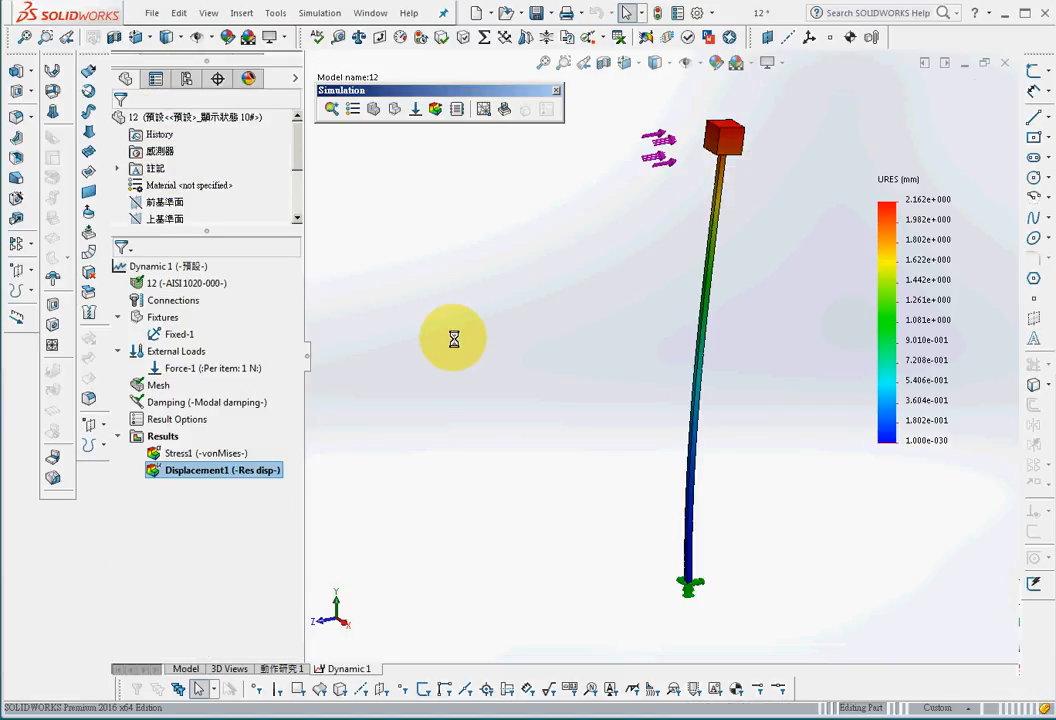